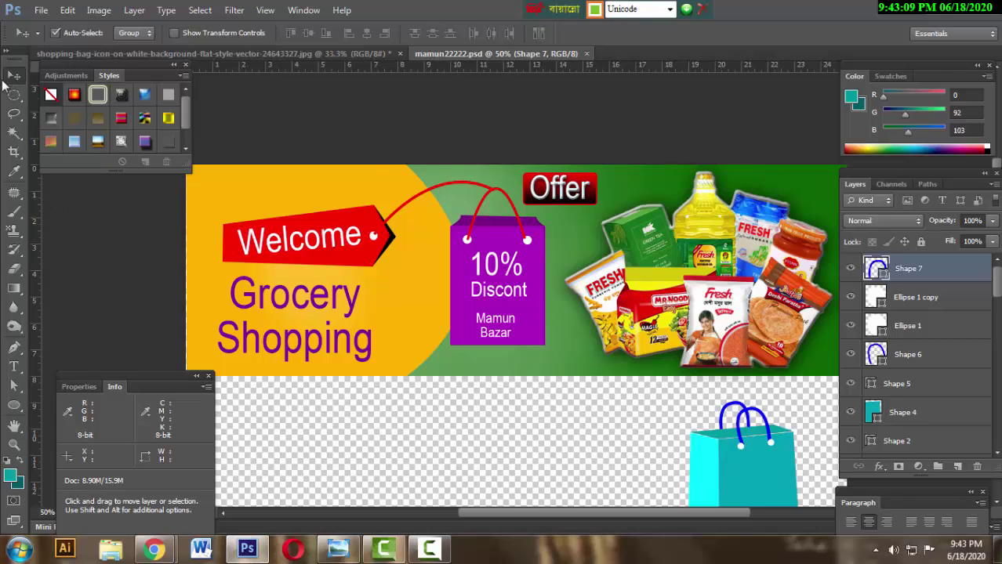
# Drag the Discont text, 10% text, purple bag body, red handle and Welcome text to new positions
pyautogui.moveTo(495, 304); pyautogui.dragTo(512, 340)
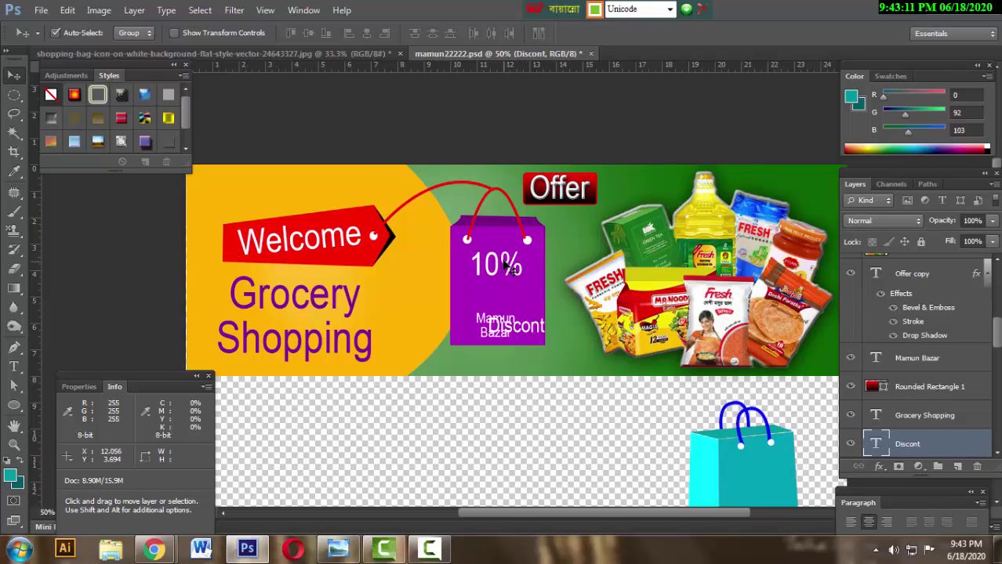
pyautogui.moveTo(505, 259); pyautogui.dragTo(409, 282)
pyautogui.moveTo(513, 296); pyautogui.dragTo(517, 301)
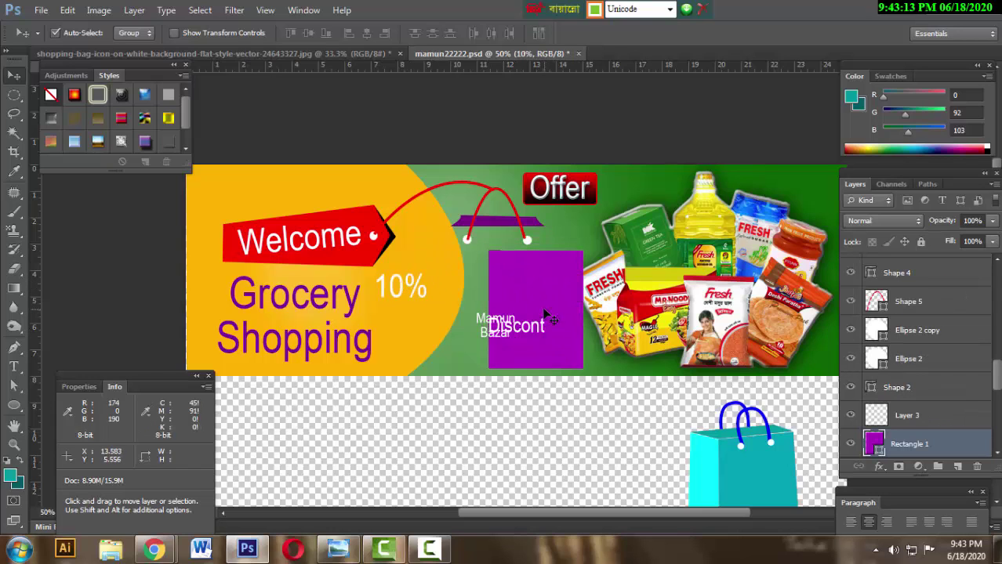
pyautogui.moveTo(494, 237); pyautogui.dragTo(506, 249)
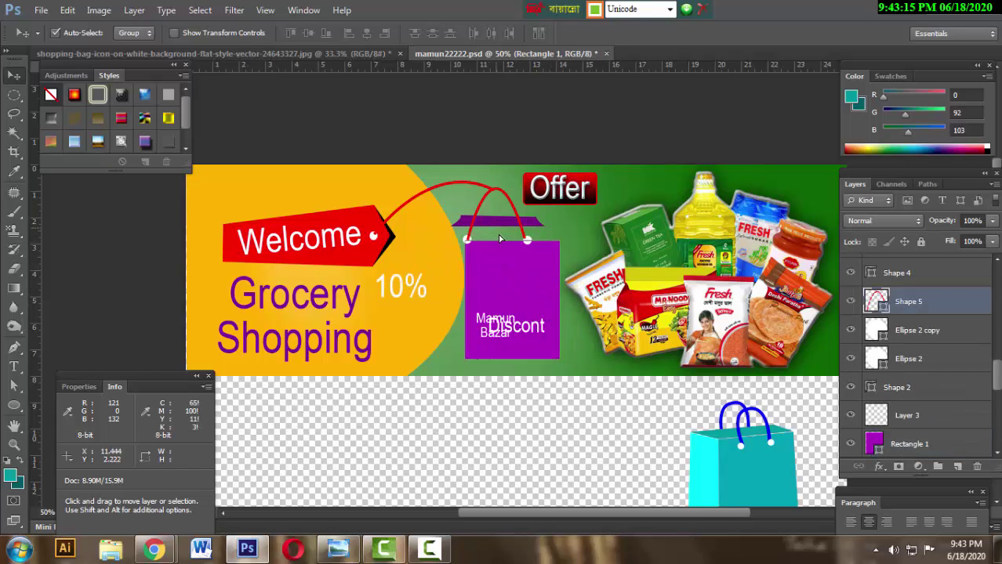
pyautogui.moveTo(367, 249)
pyautogui.mouseDown()
pyautogui.moveTo(317, 237)
pyautogui.moveTo(375, 243)
pyautogui.moveTo(386, 258)
pyautogui.mouseUp()
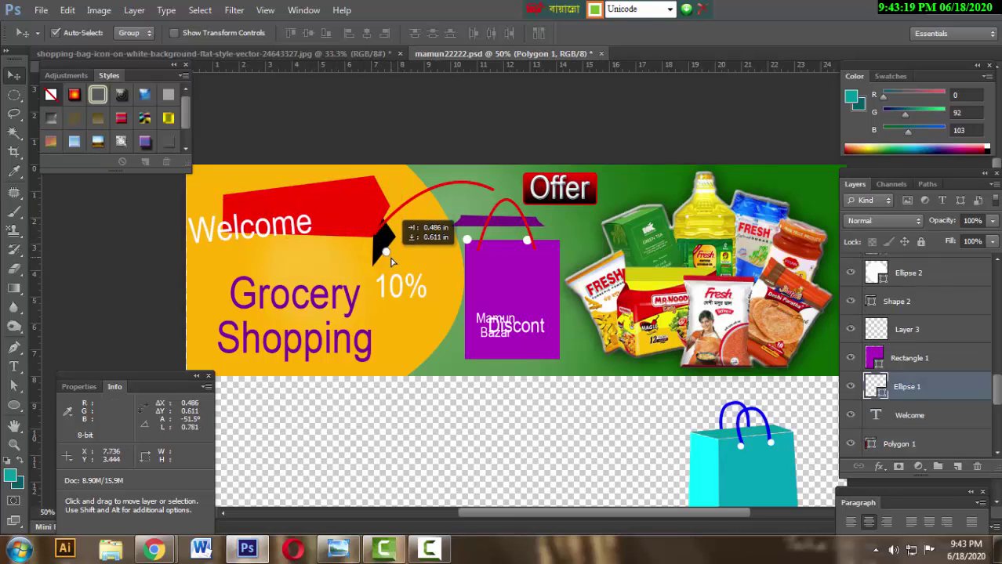
# Move the products image, Grocery Shopping text, red handle, Offer text and teal bag elsewhere
pyautogui.moveTo(635, 241); pyautogui.dragTo(647, 250)
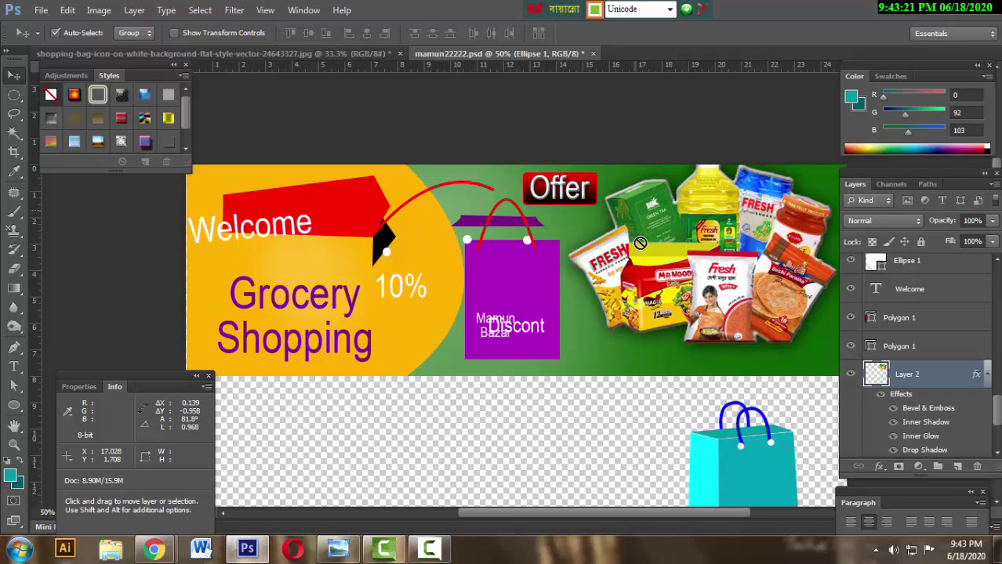
pyautogui.moveTo(331, 297); pyautogui.dragTo(431, 315)
pyautogui.moveTo(517, 236); pyautogui.dragTo(540, 259)
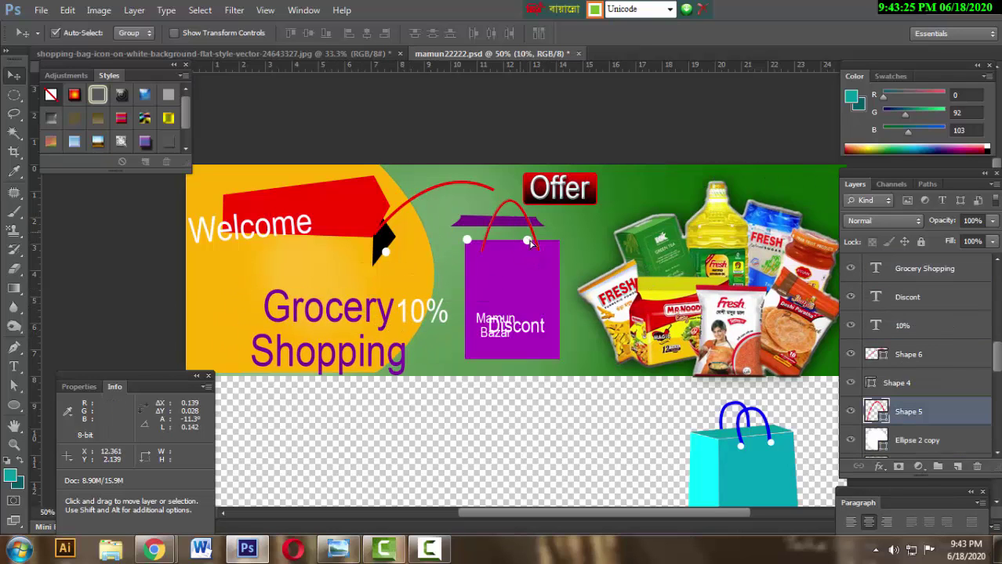
pyautogui.click(598, 220)
pyautogui.moveTo(598, 219); pyautogui.dragTo(664, 253)
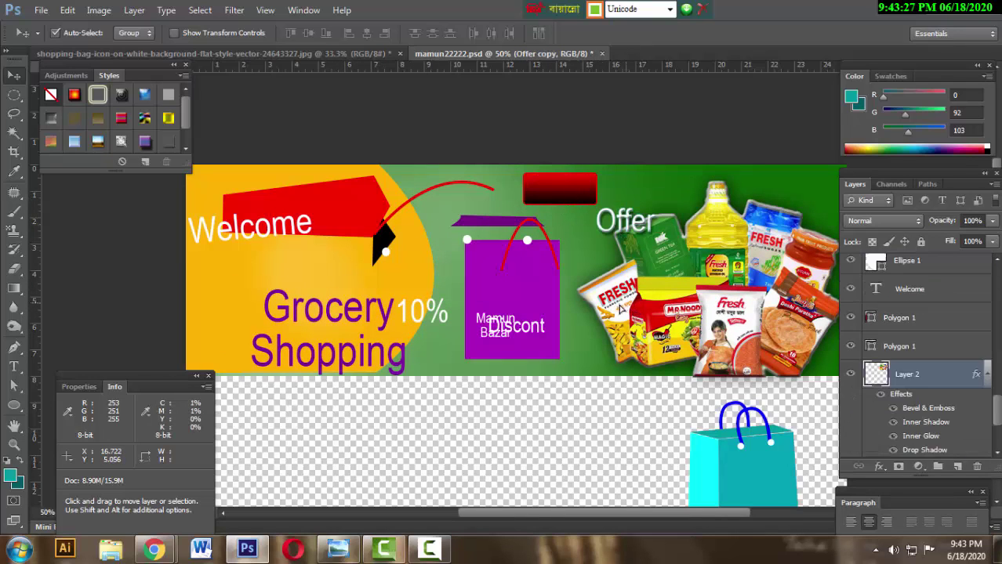
pyautogui.moveTo(659, 329); pyautogui.dragTo(637, 329)
pyautogui.moveTo(692, 463); pyautogui.dragTo(681, 463)
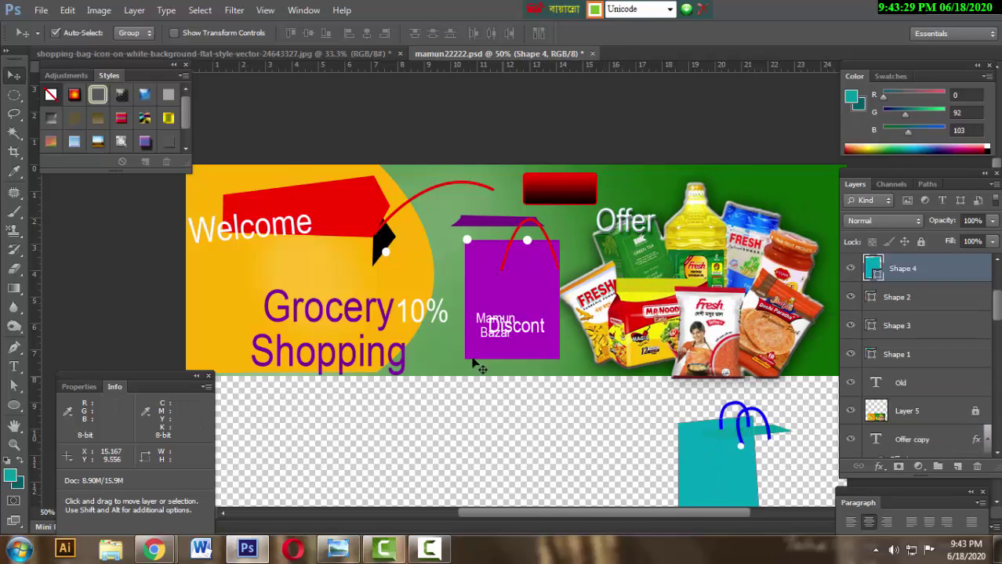
# Drop the products over the bag and move Discont, bag body, Grocery Shopping, white dot and red box
pyautogui.moveTo(705, 200); pyautogui.dragTo(570, 271)
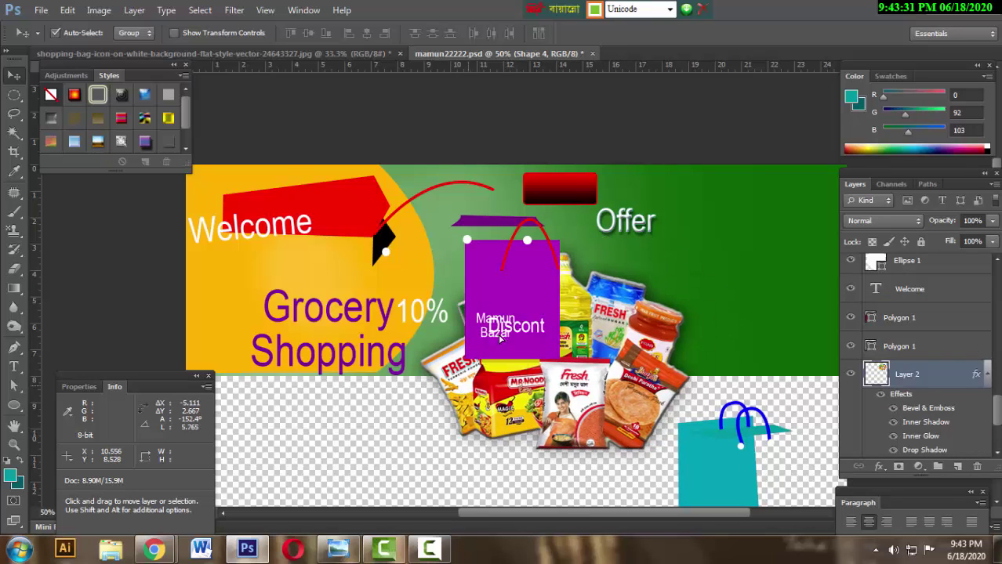
pyautogui.moveTo(524, 315); pyautogui.dragTo(611, 275)
pyautogui.moveTo(534, 236)
pyautogui.mouseDown()
pyautogui.moveTo(649, 253)
pyautogui.moveTo(737, 295)
pyautogui.mouseUp()
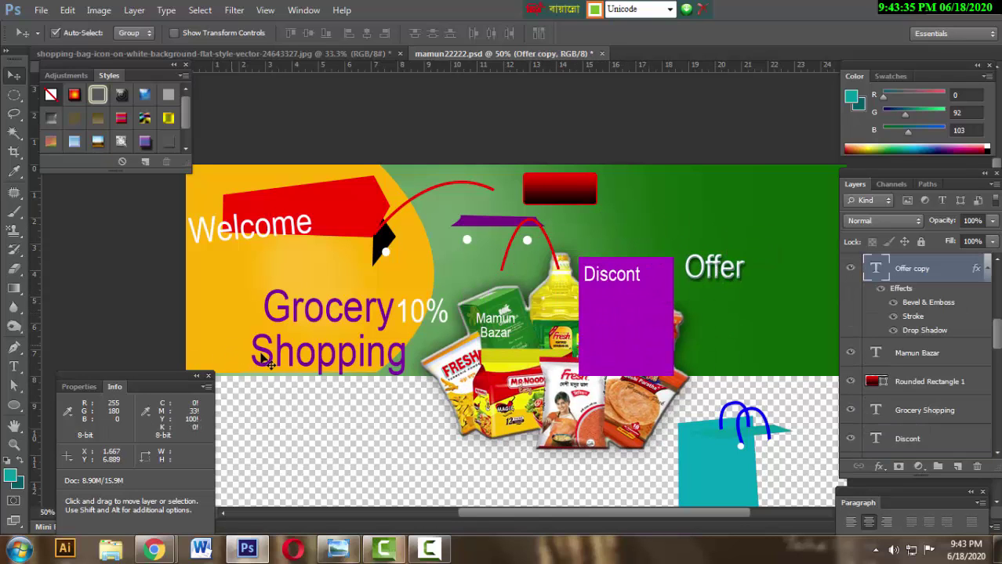
pyautogui.moveTo(271, 357); pyautogui.dragTo(228, 361)
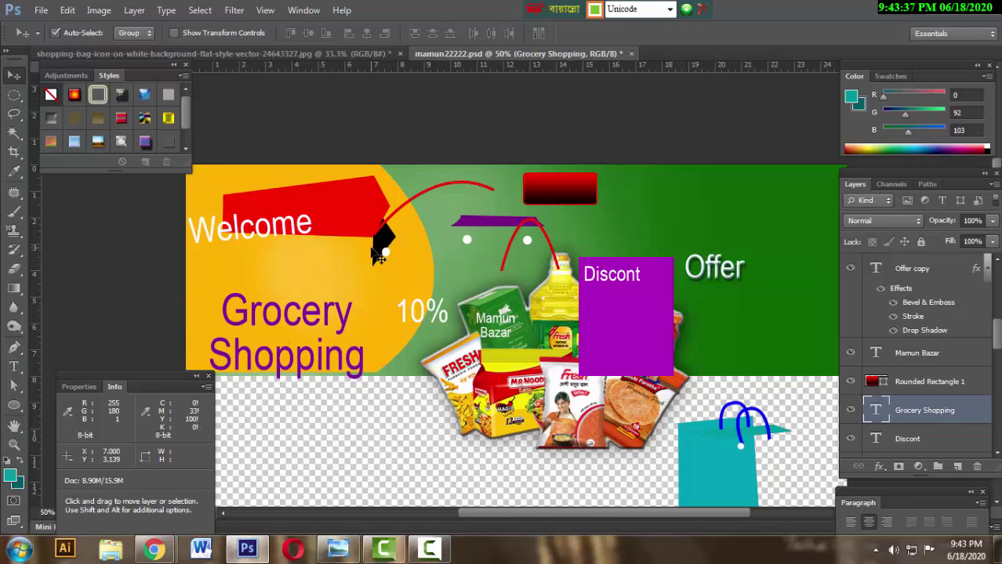
pyautogui.moveTo(396, 255); pyautogui.dragTo(337, 302)
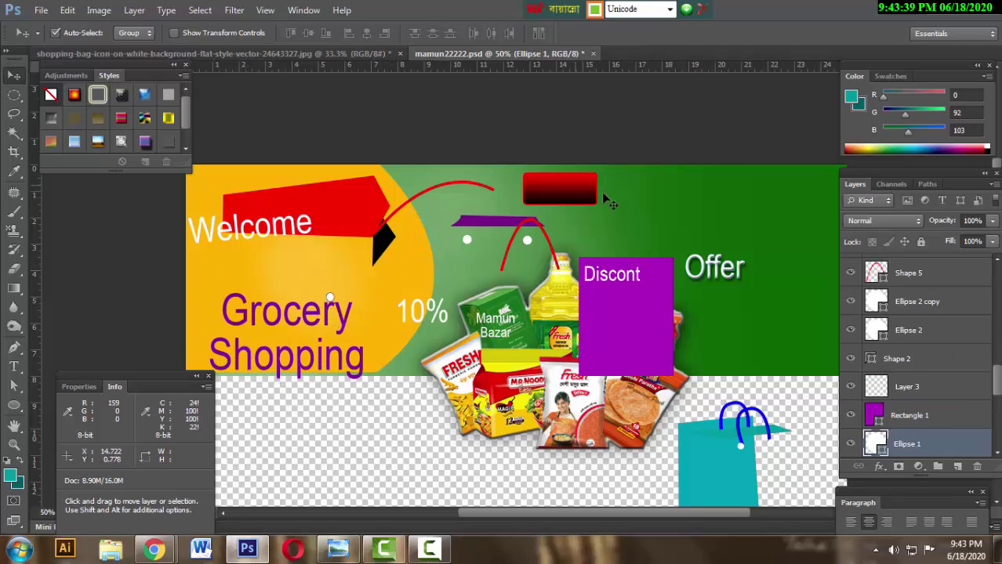
pyautogui.moveTo(589, 192); pyautogui.dragTo(727, 227)
# Push the Discont box to the right edge and separate products, Mamun Bazar, red arch and top strip
pyautogui.moveTo(648, 313); pyautogui.dragTo(801, 357)
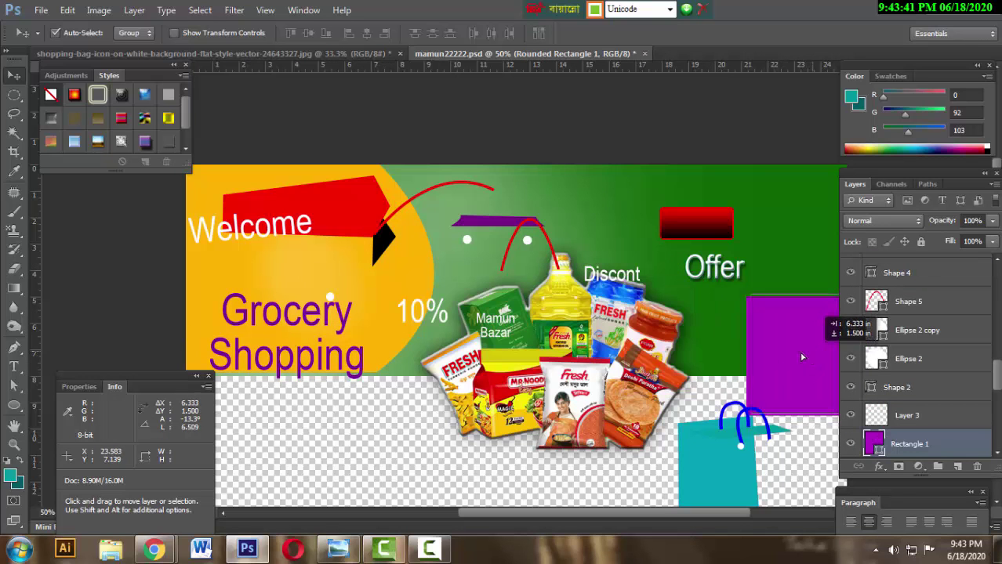
pyautogui.moveTo(579, 242)
pyautogui.mouseDown()
pyautogui.moveTo(497, 331)
pyautogui.moveTo(526, 312)
pyautogui.mouseUp()
pyautogui.moveTo(608, 278); pyautogui.dragTo(664, 347)
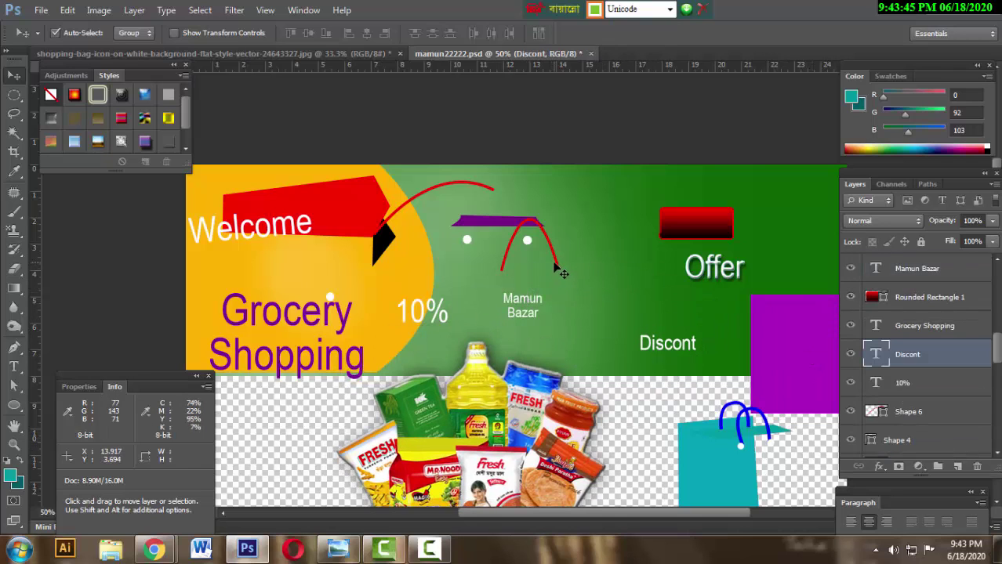
pyautogui.moveTo(562, 273); pyautogui.dragTo(632, 312)
pyautogui.moveTo(521, 222); pyautogui.dragTo(536, 188)
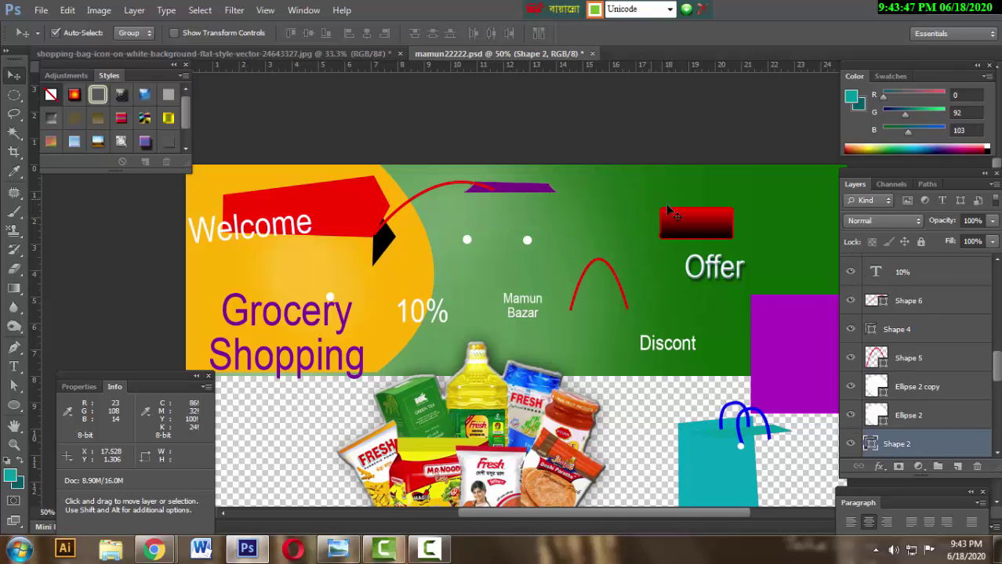
pyautogui.moveTo(667, 210); pyautogui.dragTo(639, 195)
# Spread out the purple top strip, both white dots, Grocery Shopping text, red tag and black tip
pyautogui.moveTo(530, 195); pyautogui.dragTo(569, 215)
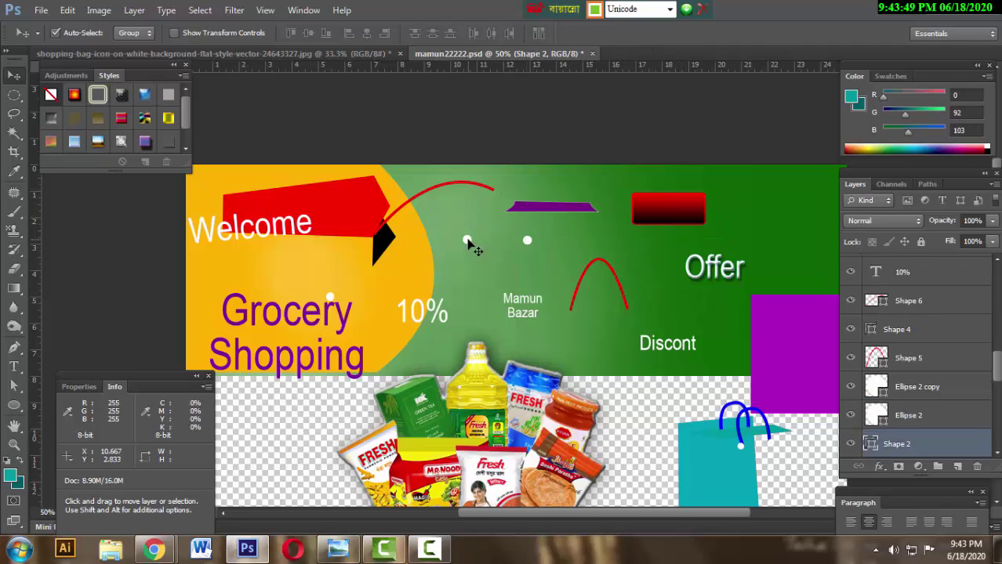
pyautogui.moveTo(468, 243); pyautogui.dragTo(450, 254)
pyautogui.moveTo(526, 242); pyautogui.dragTo(557, 253)
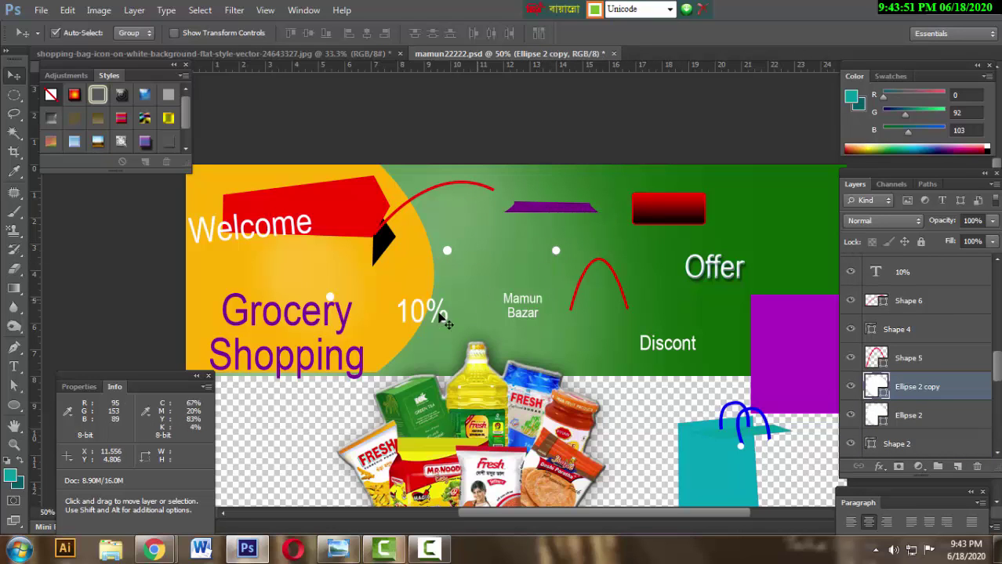
pyautogui.moveTo(330, 334); pyautogui.dragTo(355, 367)
pyautogui.moveTo(336, 232)
pyautogui.mouseDown()
pyautogui.moveTo(319, 221)
pyautogui.moveTo(316, 281)
pyautogui.mouseUp()
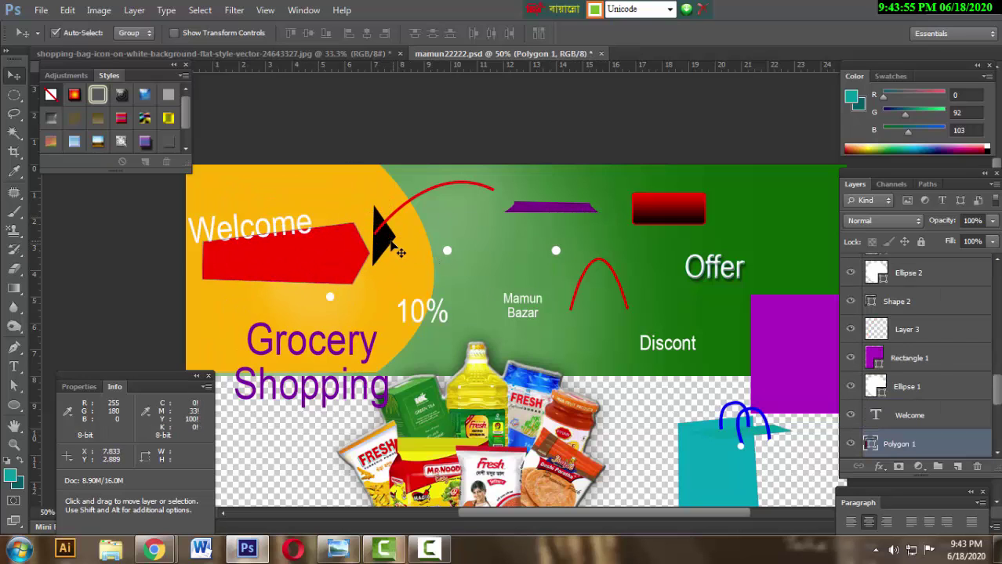
pyautogui.moveTo(400, 252); pyautogui.dragTo(433, 263)
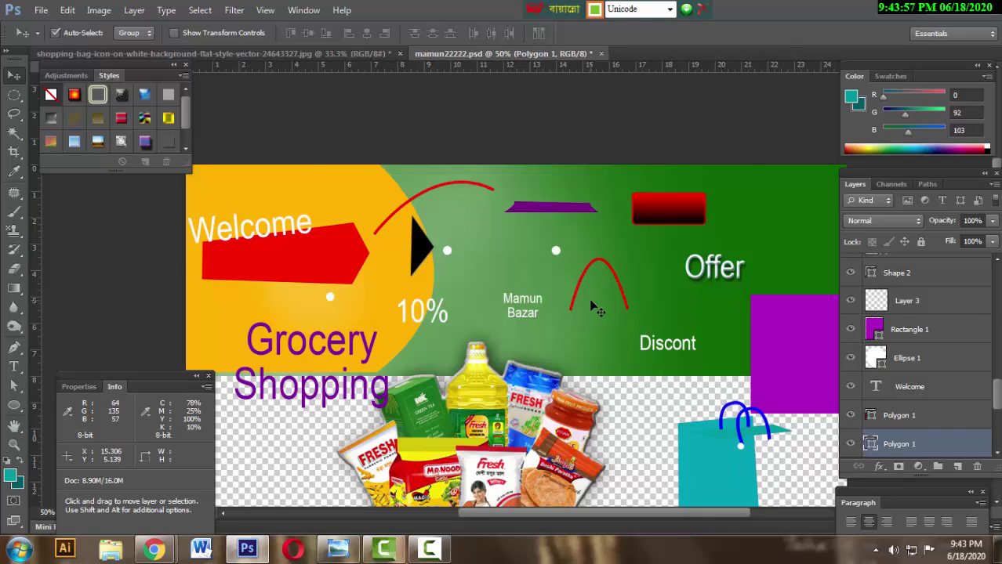
# Step backward through the recent move history with Ctrl+Alt+Z
pyautogui.hotkey('ctrl', 'alt', 'z')
pyautogui.hotkey('ctrl', 'alt', 'z')
pyautogui.hotkey('ctrl', 'alt', 'z')
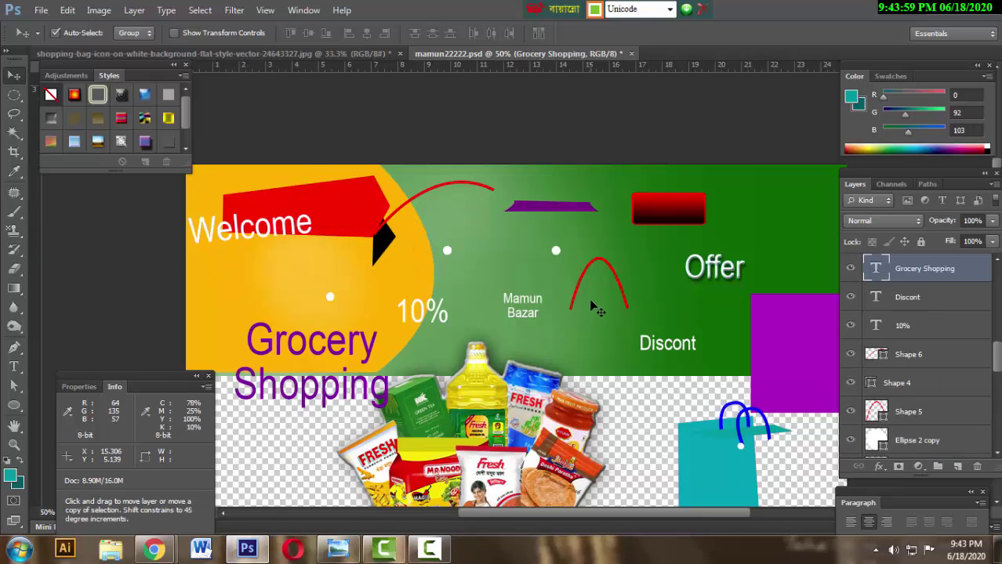
pyautogui.hotkey('ctrl', 'alt', 'z')
pyautogui.hotkey('ctrl', 'alt', 'z')
pyautogui.hotkey('ctrl', 'alt', 'z')
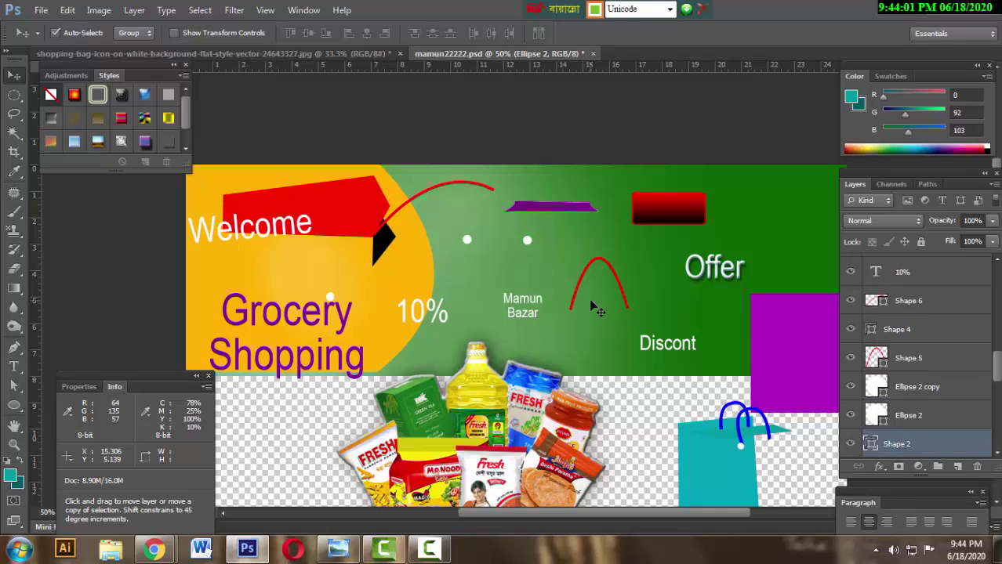
pyautogui.hotkey('ctrl', 'alt', 'z')
pyautogui.hotkey('ctrl', 'alt', 'z')
pyautogui.hotkey('ctrl', 'alt', 'z')
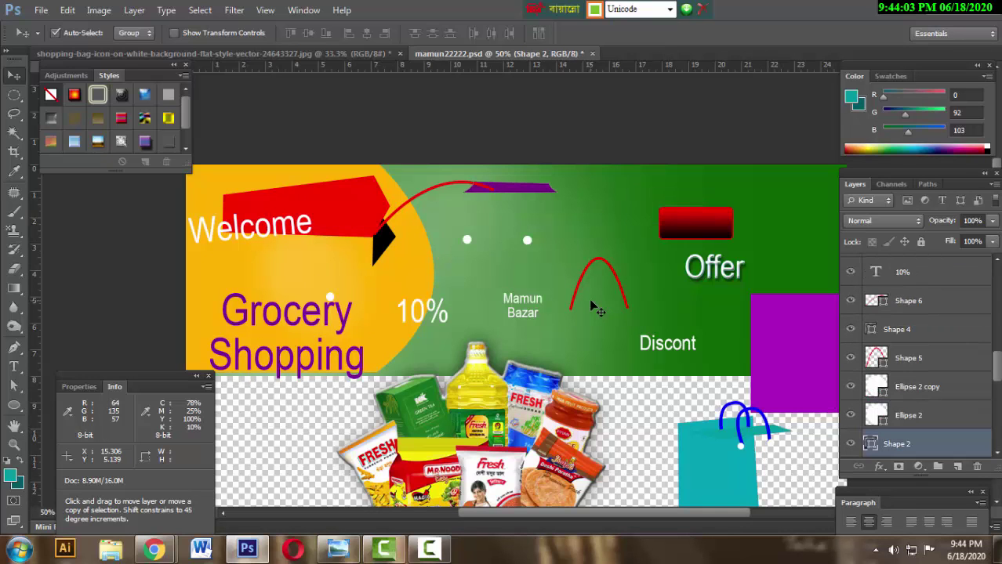
pyautogui.hotkey('ctrl', 'alt', 'z')
pyautogui.hotkey('ctrl', 'alt', 'z')
pyautogui.hotkey('ctrl', 'alt', 'z')
pyautogui.hotkey('ctrl', 'alt', 'z')
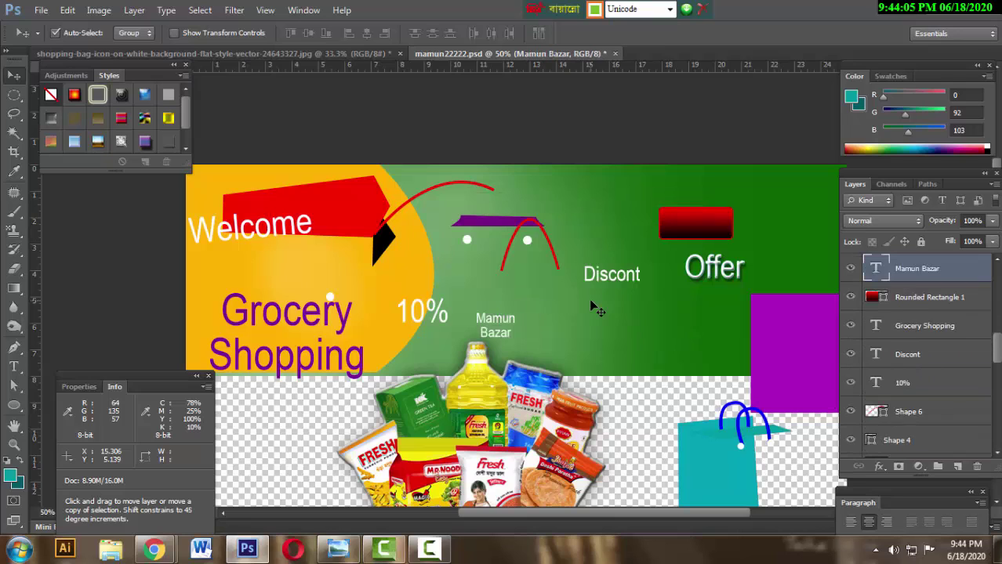
pyautogui.hotkey('ctrl', 'alt', 'z')
pyautogui.hotkey('ctrl', 'alt', 'z')
pyautogui.hotkey('ctrl', 'alt', 'z')
pyautogui.hotkey('ctrl', 'alt', 'z')
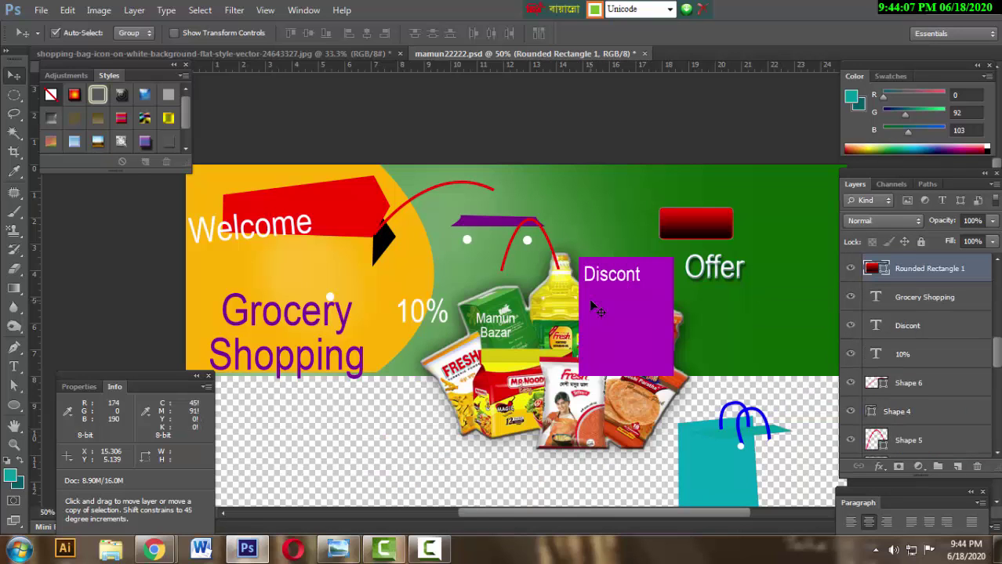
pyautogui.hotkey('ctrl', 'alt', 'z')
pyautogui.hotkey('ctrl', 'alt', 'z')
pyautogui.hotkey('ctrl', 'alt', 'z')
pyautogui.hotkey('ctrl', 'alt', 'z')
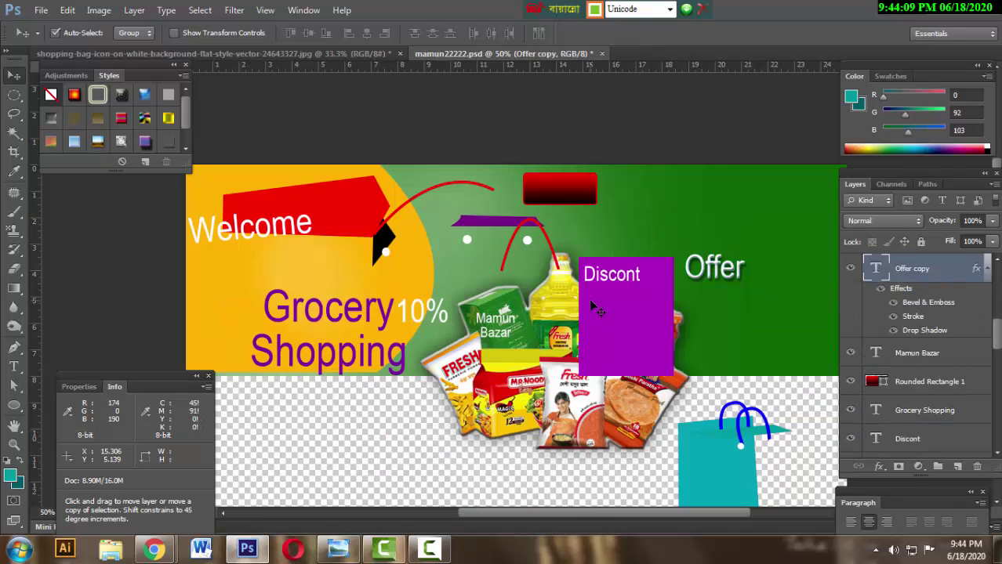
pyautogui.hotkey('ctrl', 'alt', 'z')
pyautogui.hotkey('ctrl', 'alt', 'z')
pyautogui.hotkey('ctrl', 'alt', 'z')
pyautogui.hotkey('ctrl', 'alt', 'z')
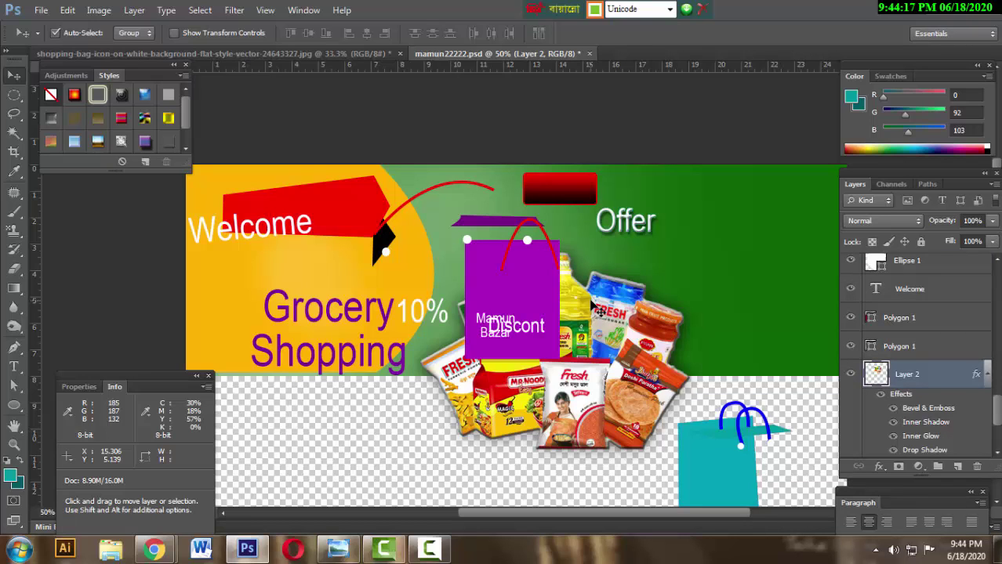
# Compare earlier history states until the purple bag sits centred above the product photos
pyautogui.hotkey('ctrl', 'alt', 'z')
pyautogui.hotkey('ctrl', 'alt', 'z')
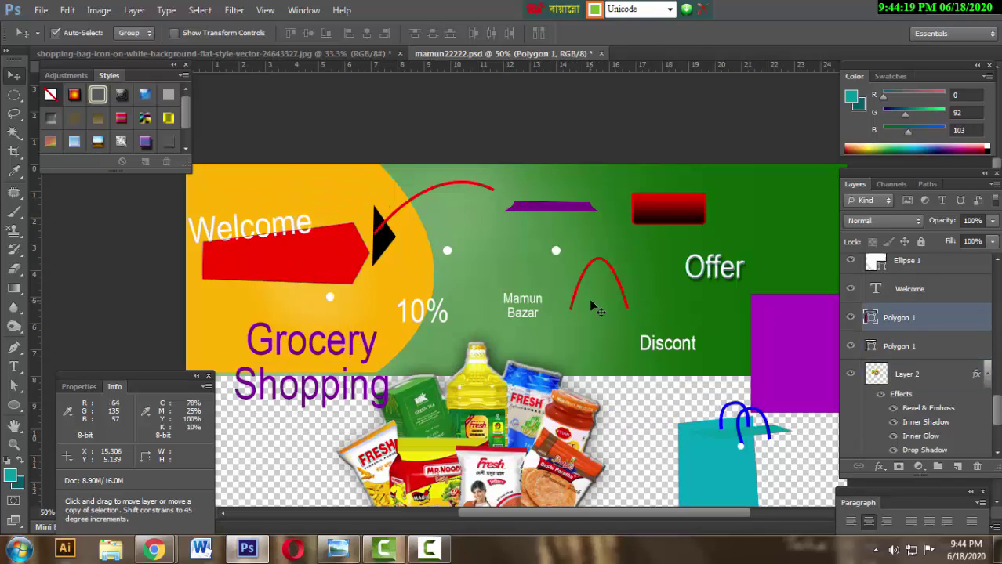
pyautogui.hotkey('ctrl', 'alt', 'z')
pyautogui.hotkey('ctrl', 'alt', 'z')
pyautogui.hotkey('ctrl', 'alt', 'z')
pyautogui.hotkey('ctrl', 'alt', 'z')
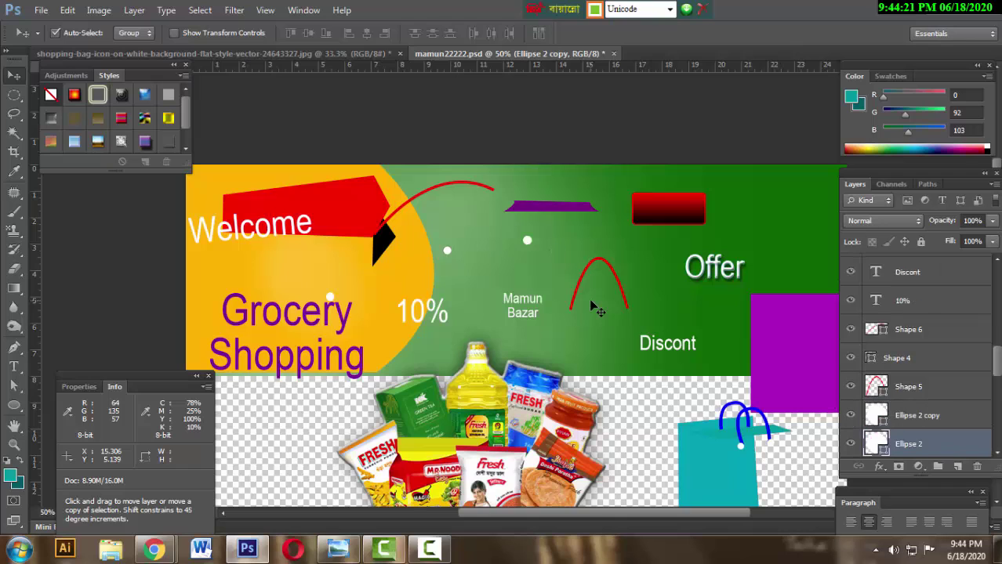
pyautogui.hotkey('ctrl', 'alt', 'z')
pyautogui.hotkey('ctrl', 'alt', 'z')
pyautogui.hotkey('ctrl', 'alt', 'z')
pyautogui.hotkey('ctrl', 'alt', 'z')
pyautogui.hotkey('ctrl', 'alt', 'z')
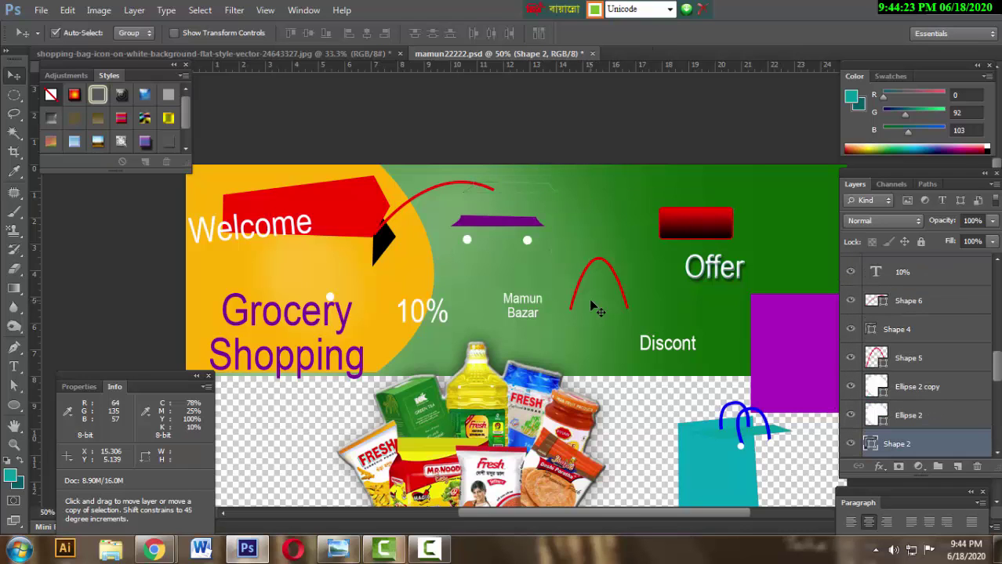
pyautogui.hotkey('ctrl', 'alt', 'z')
pyautogui.hotkey('ctrl', 'alt', 'z')
pyautogui.hotkey('ctrl', 'alt', 'z')
pyautogui.hotkey('ctrl', 'alt', 'z')
pyautogui.hotkey('ctrl', 'alt', 'z')
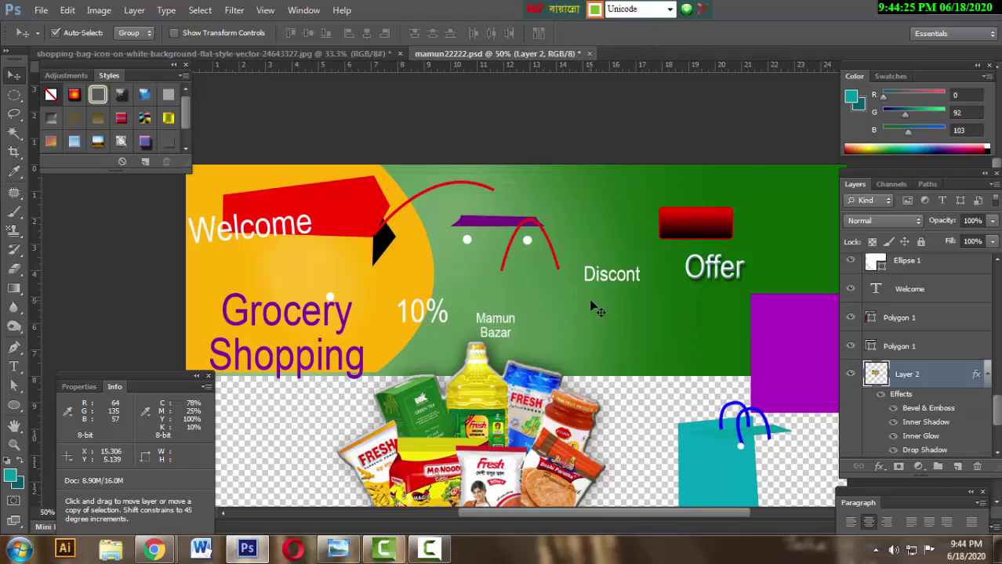
pyautogui.hotkey('ctrl', 'alt', 'z')
pyautogui.hotkey('ctrl', 'alt', 'z')
pyautogui.hotkey('ctrl', 'alt', 'z')
pyautogui.hotkey('ctrl', 'alt', 'z')
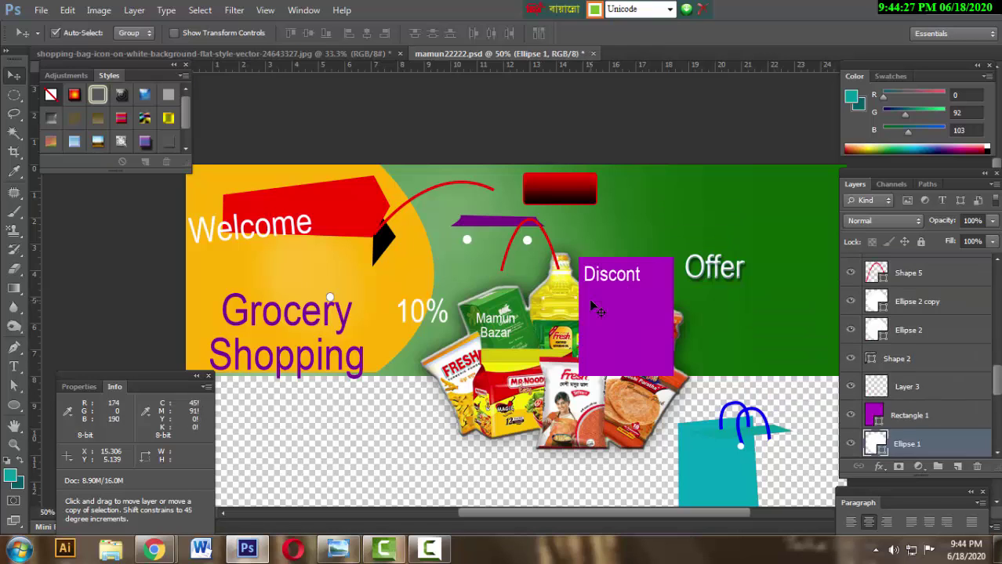
pyautogui.hotkey('ctrl', 'alt', 'z')
pyautogui.hotkey('ctrl', 'alt', 'z')
pyautogui.hotkey('ctrl', 'alt', 'z')
pyautogui.hotkey('ctrl', 'alt', 'z')
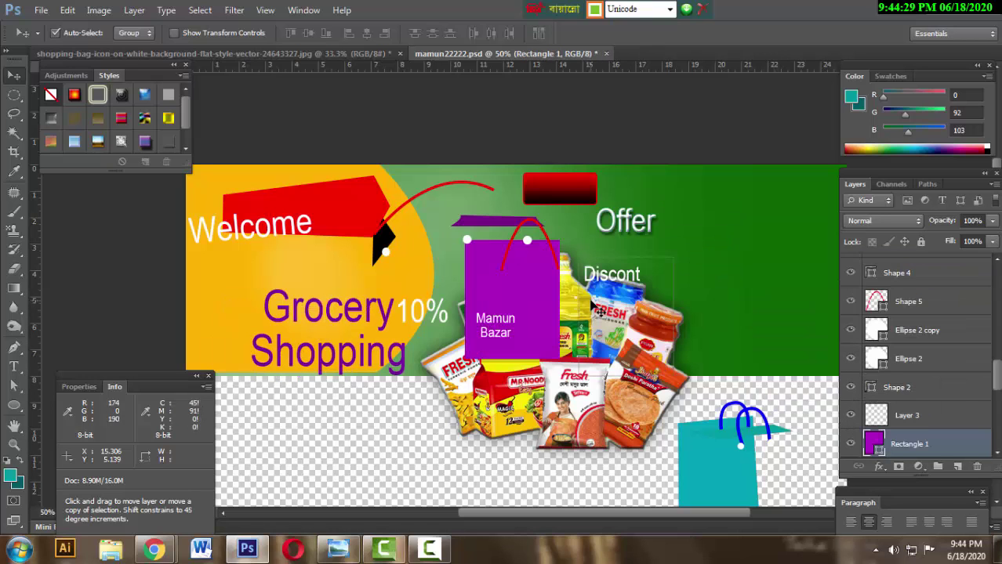
pyautogui.hotkey('ctrl', 'alt', 'z')
pyautogui.hotkey('ctrl', 'alt', 'z')
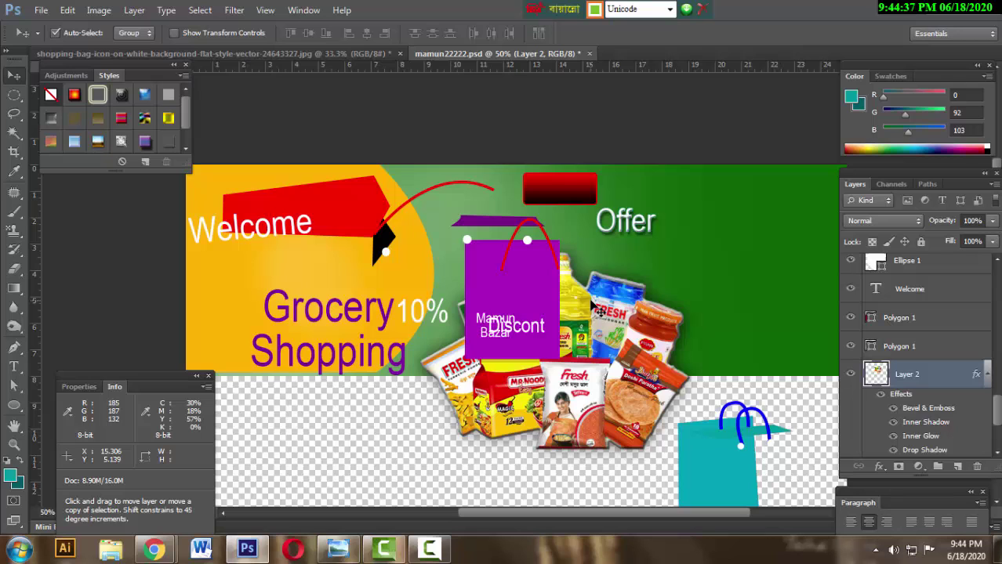
pyautogui.hotkey('ctrl', 'z')
pyautogui.hotkey('ctrl', 'z')
pyautogui.hotkey('ctrl', 'alt', 'z')
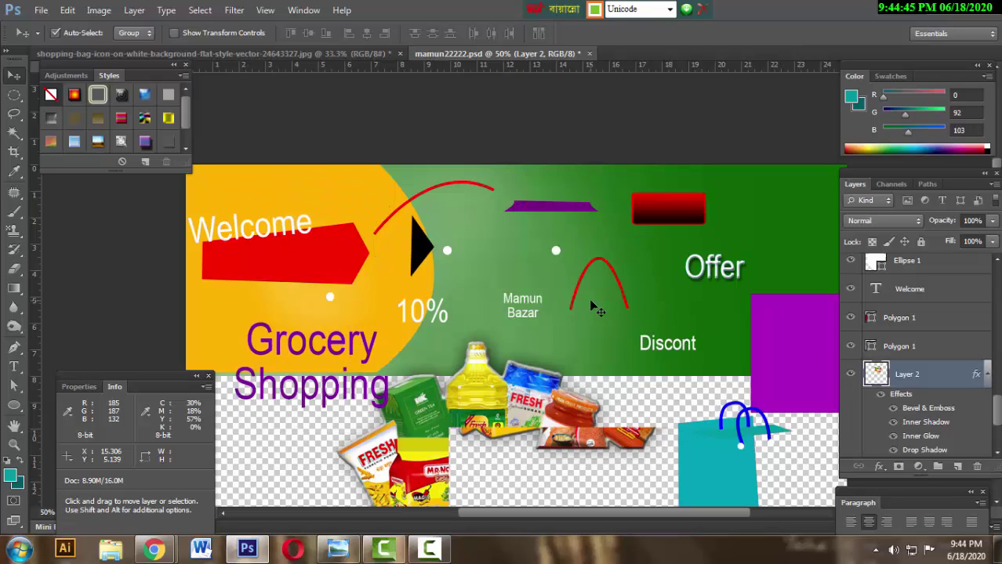
pyautogui.hotkey('ctrl', 'alt', 'z')
pyautogui.hotkey('ctrl', 'alt', 'z')
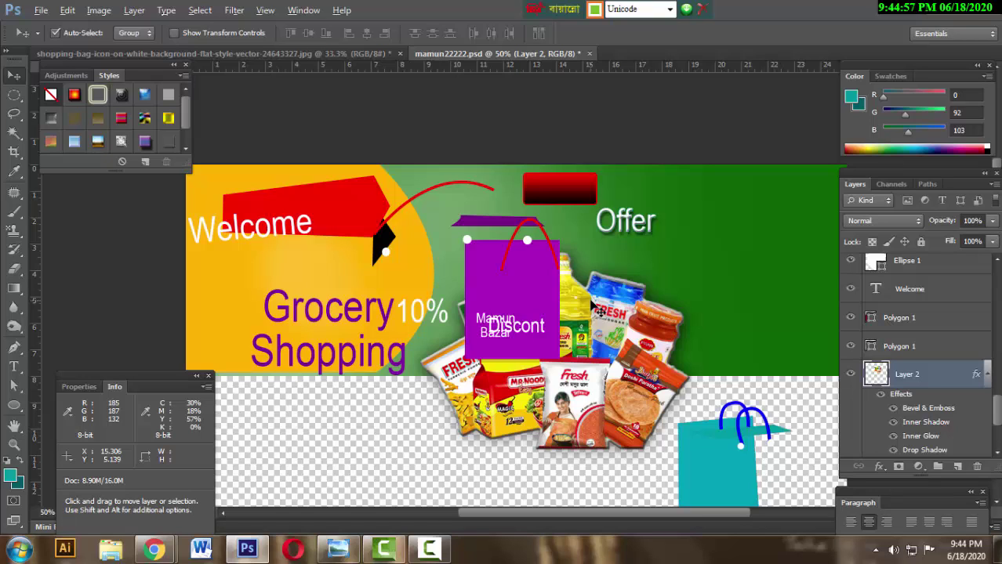
# Move the product photos to the right side, Offer onto the red button, and nudge the purple bag
pyautogui.moveTo(599, 310)
pyautogui.mouseDown()
pyautogui.moveTo(758, 265)
pyautogui.moveTo(764, 248)
pyautogui.mouseUp()
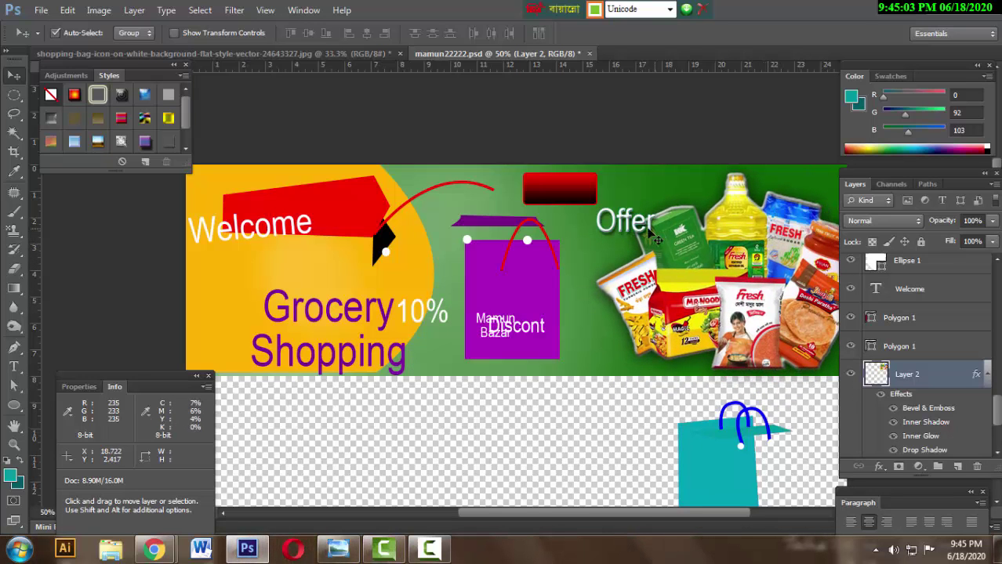
pyautogui.moveTo(626, 224); pyautogui.dragTo(563, 194)
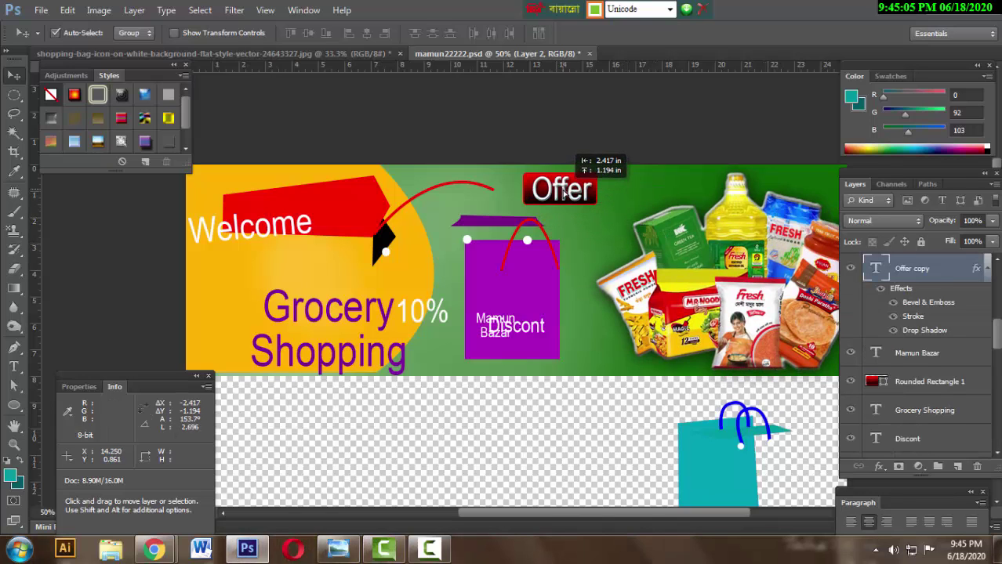
pyautogui.moveTo(508, 294); pyautogui.dragTo(495, 284)
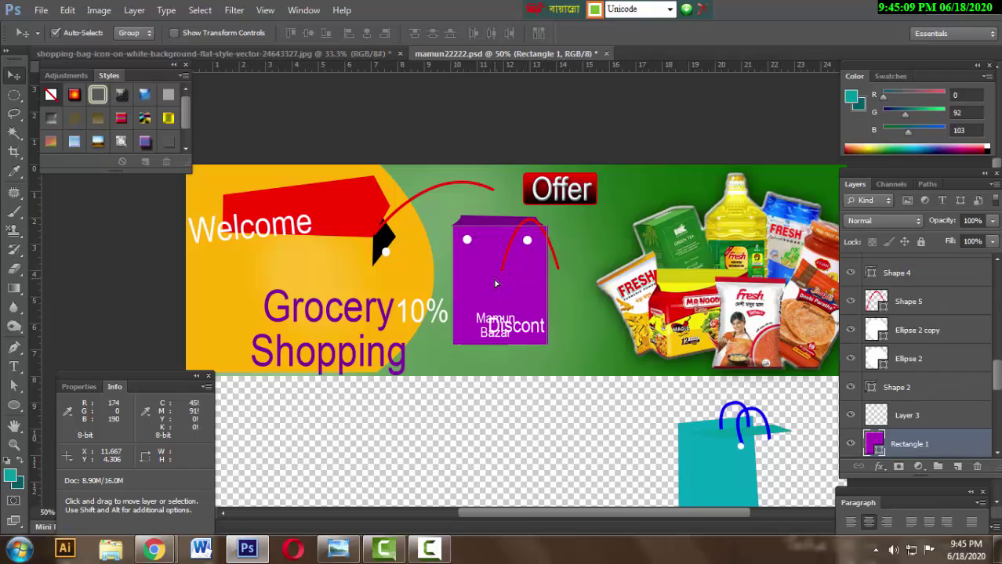
pyautogui.press('Left')
pyautogui.press('Left')
pyautogui.press('Left')
pyautogui.press('Left')
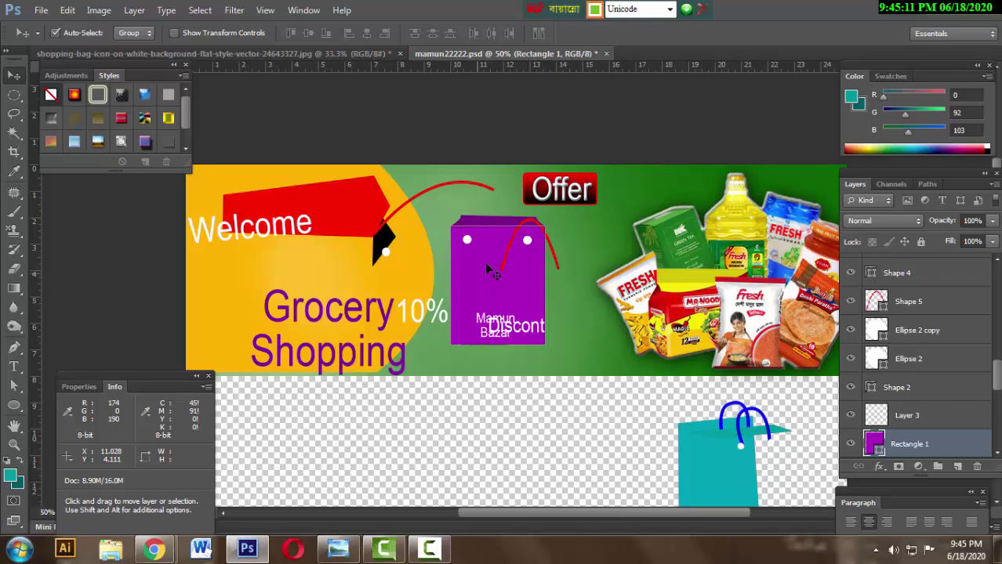
# Fine-tune the red handle curve so its ends meet the white dots on the bag
pyautogui.click(558, 268)
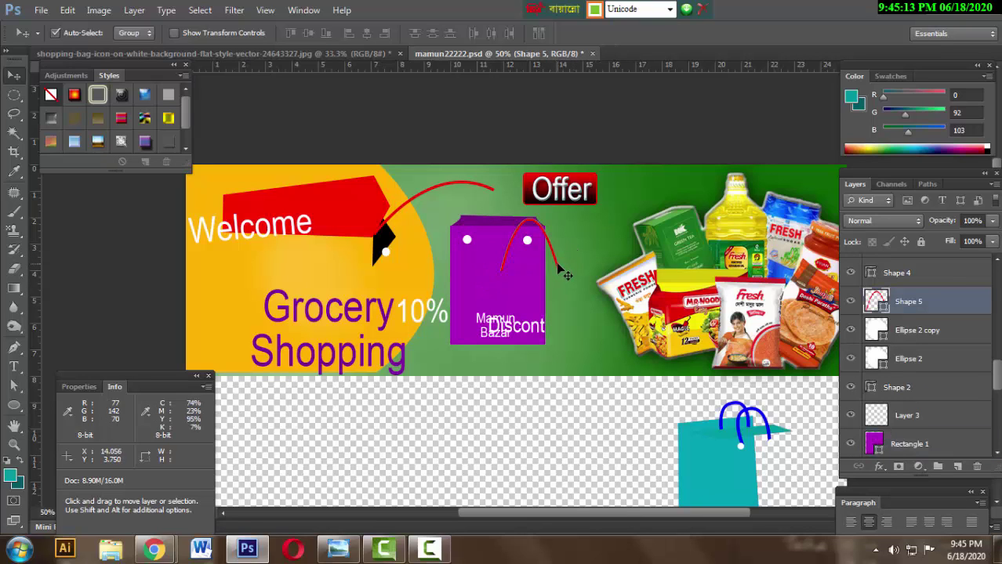
pyautogui.press('Left')
pyautogui.press('Left')
pyautogui.press('Left')
pyautogui.press('Left')
pyautogui.press('Left')
pyautogui.press('Left')
pyautogui.press('Left')
pyautogui.press('Left')
pyautogui.press('Left')
pyautogui.press('Left')
pyautogui.press('Left')
pyautogui.press('Left')
pyautogui.press('Left')
pyautogui.press('Left')
pyautogui.press('Left')
pyautogui.press('Left')
pyautogui.press('Left')
pyautogui.press('Left')
pyautogui.press('Left')
pyautogui.press('Left')
pyautogui.press('Left')
pyautogui.press('Up')
pyautogui.press('Up')
pyautogui.press('Up')
pyautogui.press('Up')
pyautogui.press('Up')
pyautogui.press('Up')
pyautogui.press('Up')
pyautogui.press('Up')
pyautogui.press('Up')
pyautogui.press('Up')
pyautogui.press('Up')
pyautogui.press('Up')
pyautogui.press('Up')
pyautogui.press('Up')
pyautogui.press('Up')
pyautogui.press('Up')
pyautogui.press('Up')
pyautogui.press('Up')
pyautogui.press('Up')
pyautogui.press('Up')
pyautogui.press('Up')
pyautogui.press('Down')
pyautogui.press('Down')
pyautogui.press('Down')
pyautogui.press('Down')
pyautogui.press('Down')
pyautogui.press('Down')
pyautogui.press('Up')
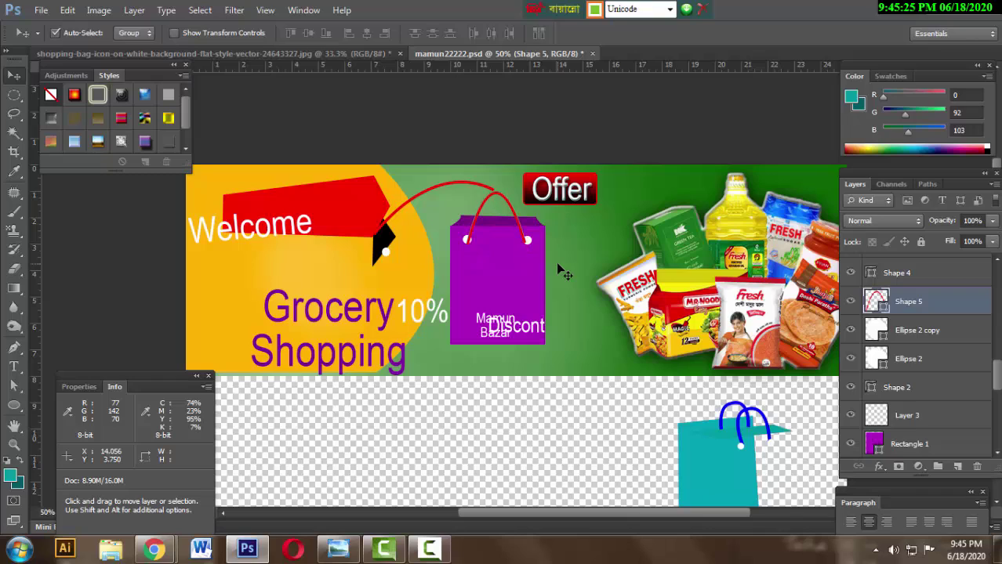
pyautogui.press('Down')
pyautogui.press('Up')
pyautogui.press('Down')
pyautogui.press('Up')
pyautogui.press('Down')
pyautogui.press('Up')
pyautogui.press('Down')
pyautogui.press('Up')
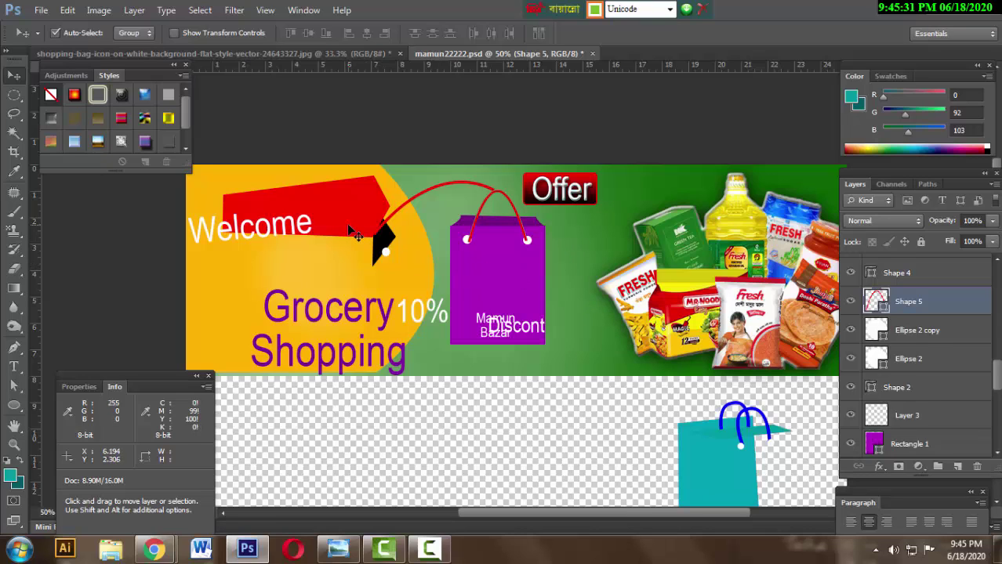
# Lower the red Welcome tag shape into position and select its black tip
pyautogui.click(354, 233)
pyautogui.press('Down')
pyautogui.press('Down')
pyautogui.press('Down')
pyautogui.press('Down')
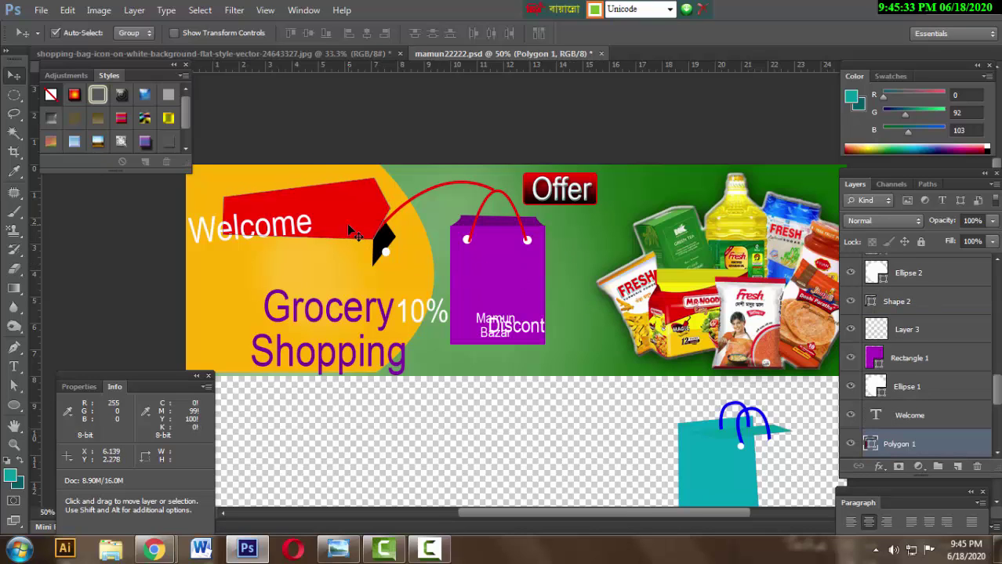
pyautogui.press('Down')
pyautogui.press('Down')
pyautogui.press('Down')
pyautogui.press('Down')
pyautogui.press('Down')
pyautogui.press('Down')
pyautogui.press('Down')
pyautogui.press('Down')
pyautogui.press('Down')
pyautogui.press('Down')
pyautogui.press('Down')
pyautogui.press('Down')
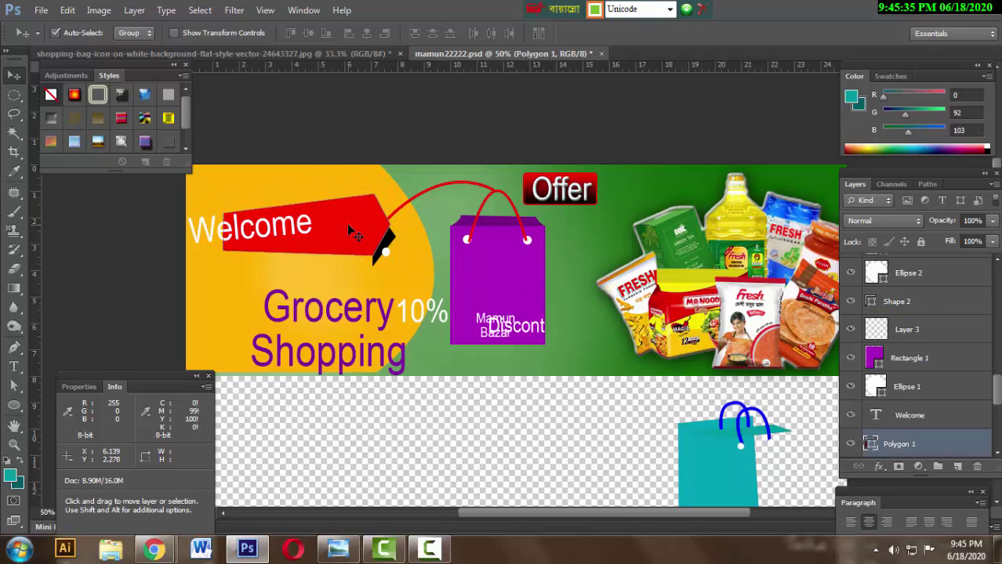
pyautogui.press('Down')
pyautogui.press('Down')
pyautogui.press('Down')
pyautogui.press('Down')
pyautogui.press('Down')
pyautogui.press('Down')
pyautogui.press('Down')
pyautogui.press('Down')
pyautogui.press('Down')
pyautogui.press('Down')
pyautogui.press('Down')
pyautogui.press('Down')
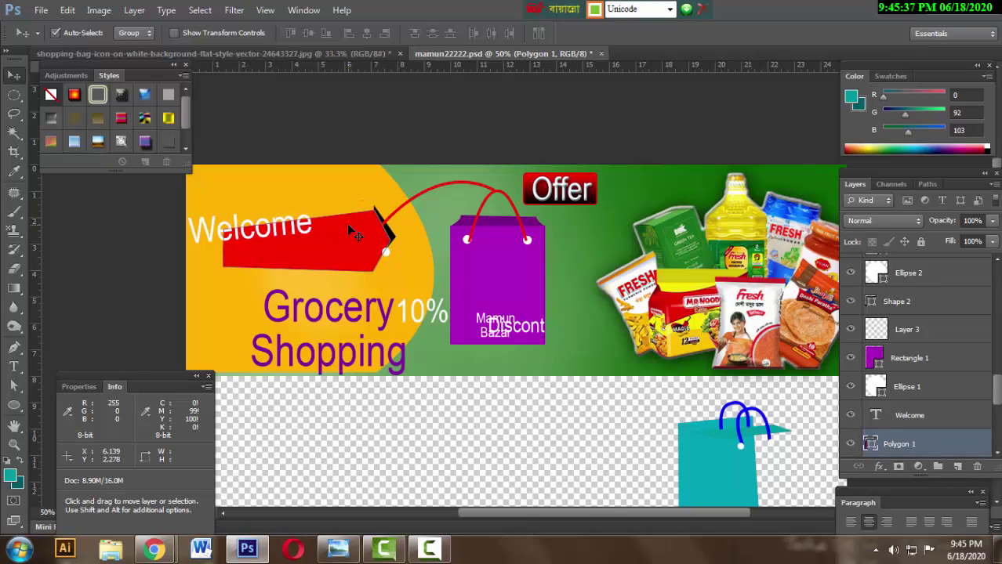
pyautogui.press('Down')
pyautogui.press('Down')
pyautogui.press('Up')
pyautogui.press('Up')
pyautogui.press('Up')
pyautogui.press('Up')
pyautogui.press('Up')
pyautogui.press('Up')
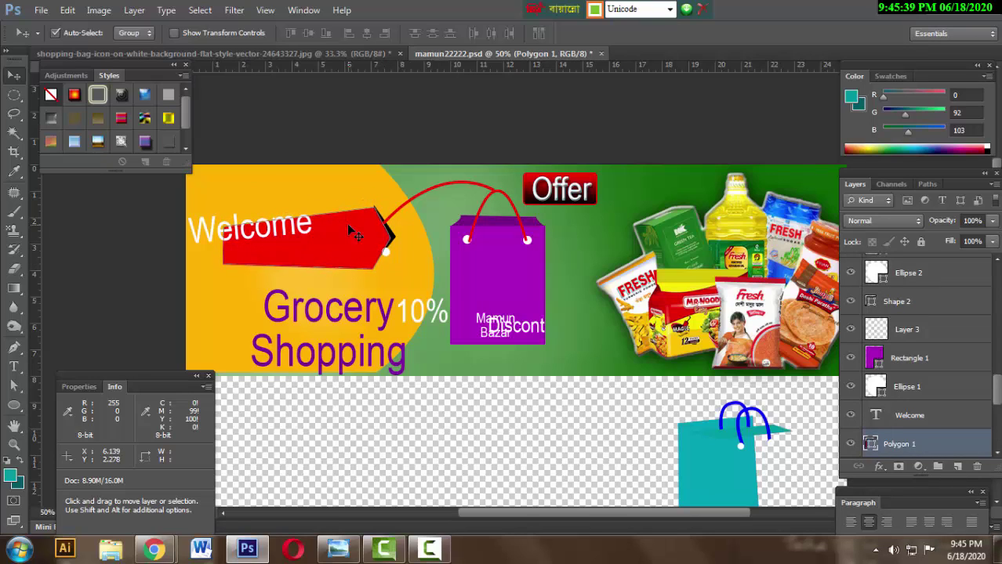
pyautogui.press('Up')
pyautogui.press('Up')
pyautogui.press('Up')
pyautogui.press('Up')
pyautogui.press('Up')
pyautogui.press('Up')
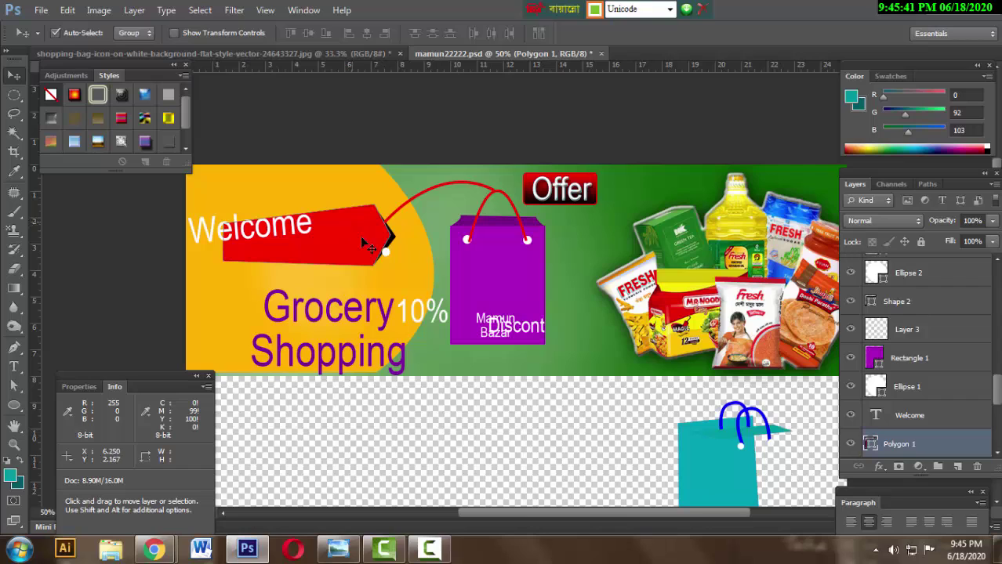
pyautogui.click(392, 224)
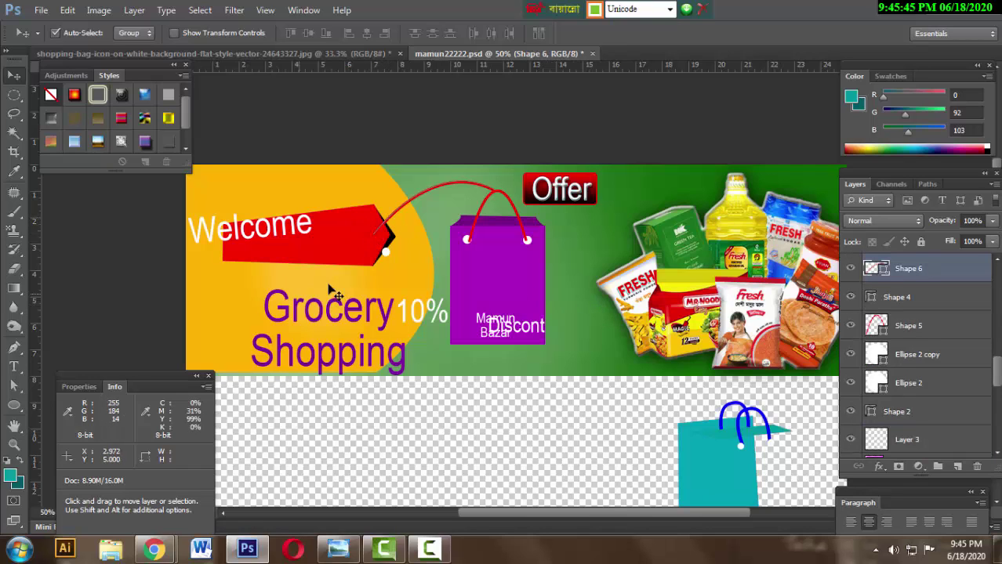
# Shift the Welcome text right and down onto the red tag
pyautogui.click(286, 233)
pyautogui.hotkey('shift', 'Right')
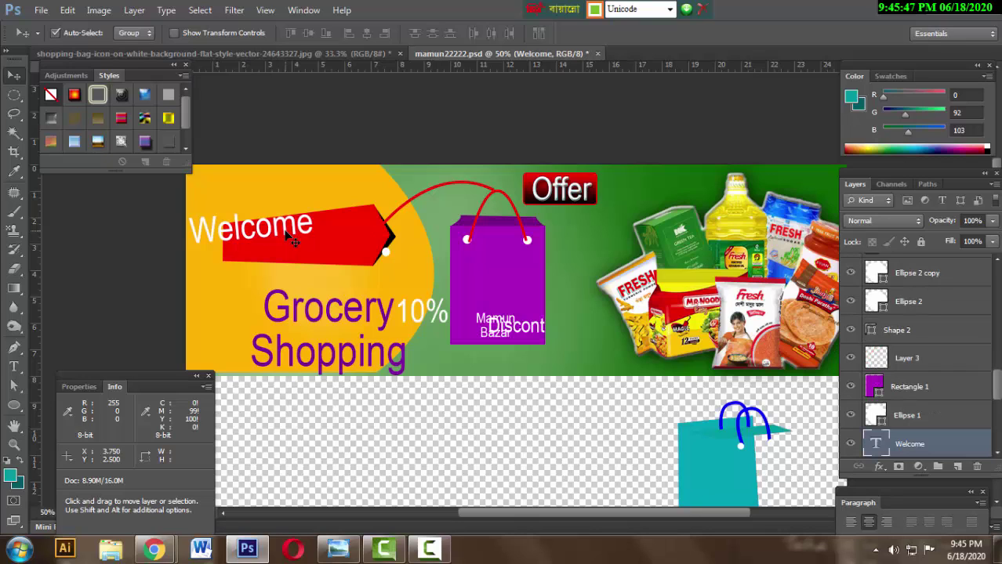
pyautogui.hotkey('shift', 'Right')
pyautogui.hotkey('shift', 'Right')
pyautogui.hotkey('shift', 'Right')
pyautogui.hotkey('shift', 'Right')
pyautogui.hotkey('shift', 'Right')
pyautogui.hotkey('shift', 'Right')
pyautogui.hotkey('shift', 'Right')
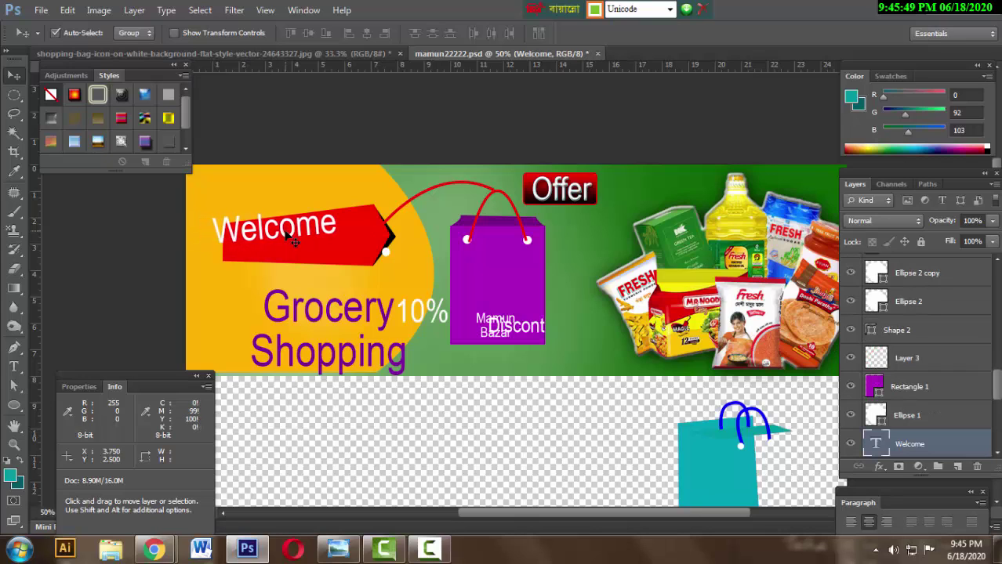
pyautogui.hotkey('shift', 'Right')
pyautogui.hotkey('shift', 'Right')
pyautogui.hotkey('shift', 'Right')
pyautogui.hotkey('shift', 'Right')
pyautogui.hotkey('shift', 'Right')
pyautogui.hotkey('shift', 'Right')
pyautogui.hotkey('shift', 'Right')
pyautogui.hotkey('shift', 'Right')
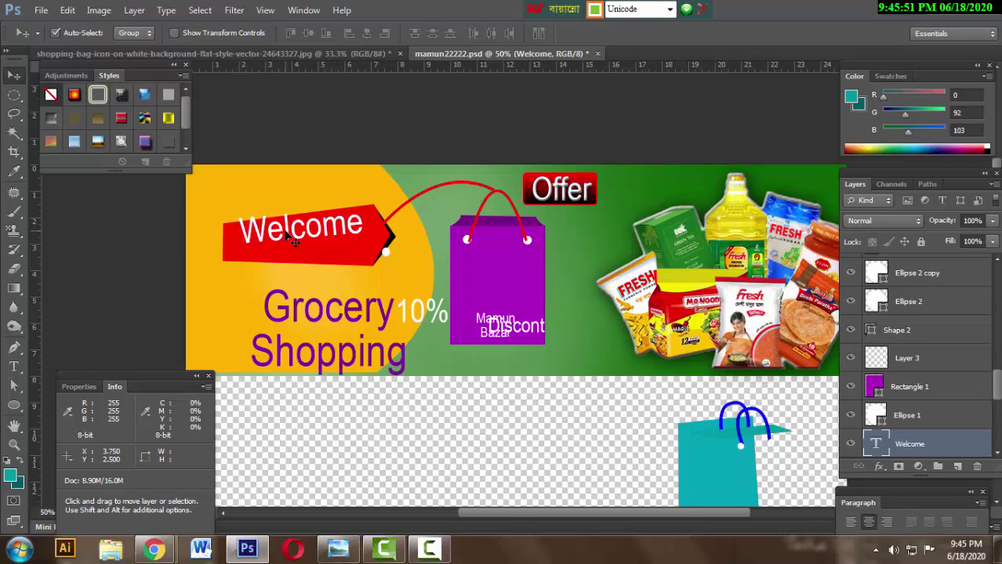
pyautogui.hotkey('shift', 'Right')
pyautogui.hotkey('shift', 'Right')
pyautogui.hotkey('shift', 'Right')
pyautogui.hotkey('shift', 'Down')
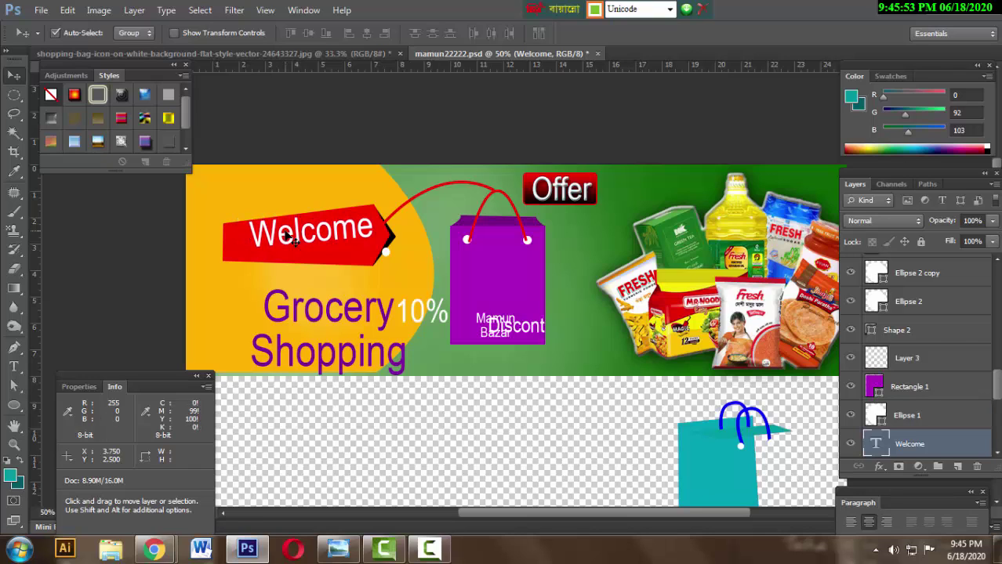
pyautogui.hotkey('shift', 'Down')
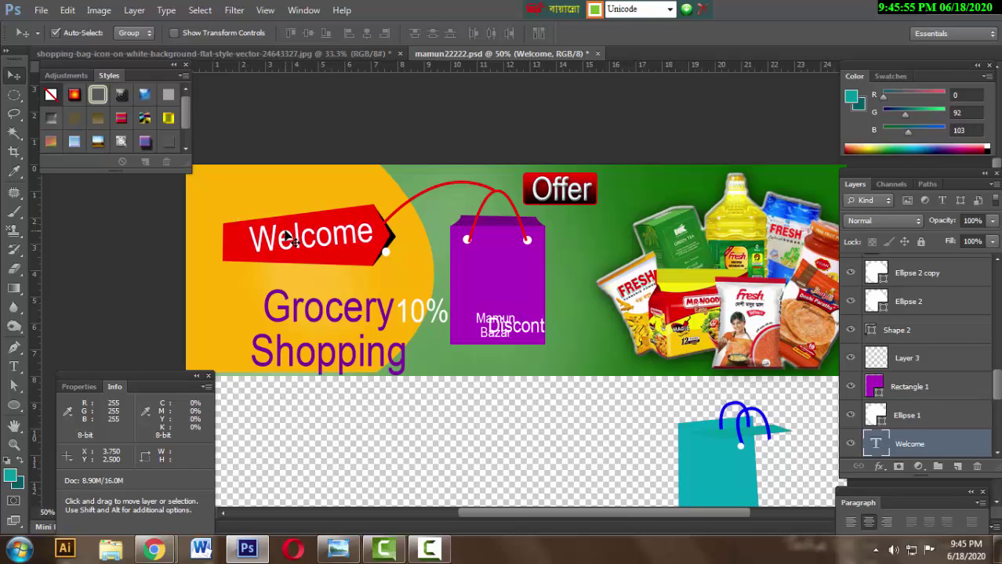
# Raise the white dot at the tag tip and shift Welcome slightly left and down
pyautogui.click(386, 253)
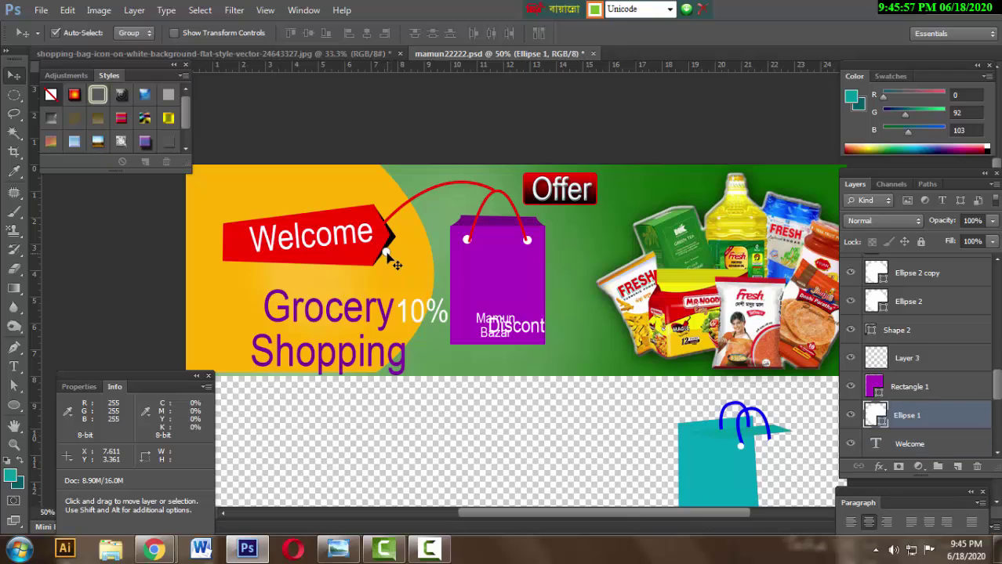
pyautogui.press('Up')
pyautogui.click(345, 243)
pyautogui.press('Left')
pyautogui.press('Left')
pyautogui.press('Left')
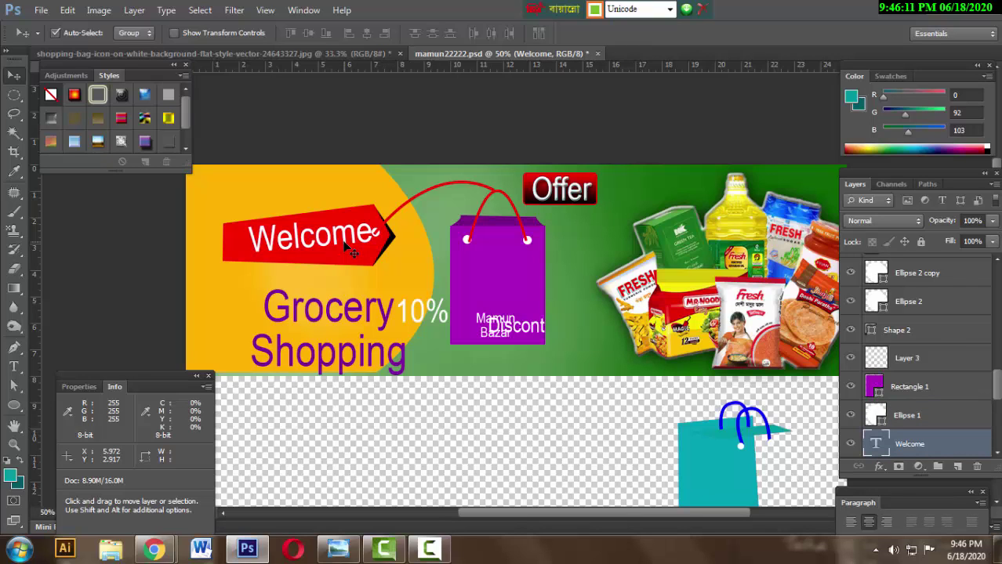
pyautogui.press('Left')
pyautogui.press('Left')
pyautogui.press('Left')
pyautogui.press('Left')
pyautogui.press('Left')
pyautogui.press('Left')
pyautogui.press('Left')
pyautogui.press('Left')
pyautogui.press('Left')
pyautogui.press('Down')
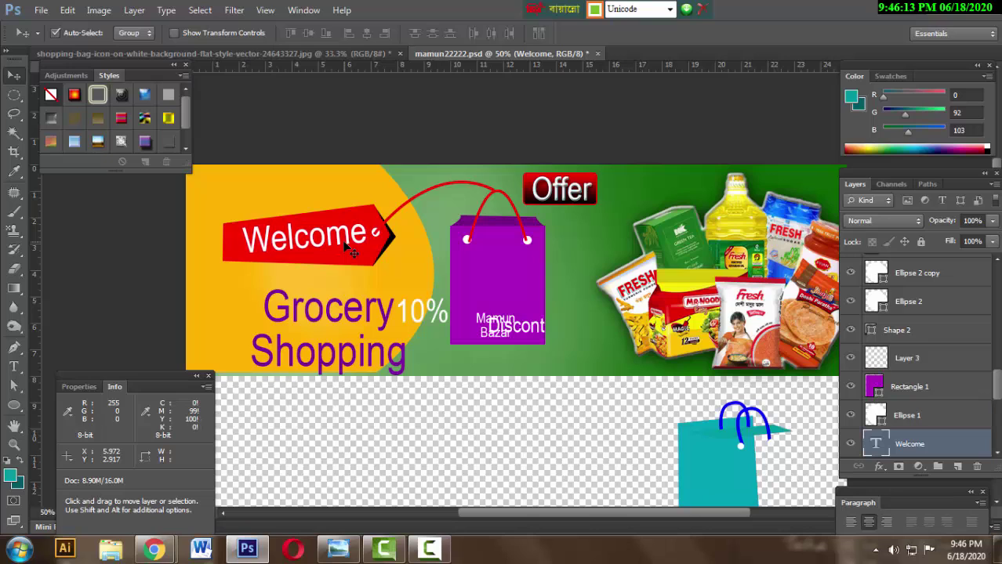
pyautogui.press('Down')
# Nudge the Grocery Shopping heading up and left to sit directly beneath the Welcome tag
pyautogui.click(351, 312)
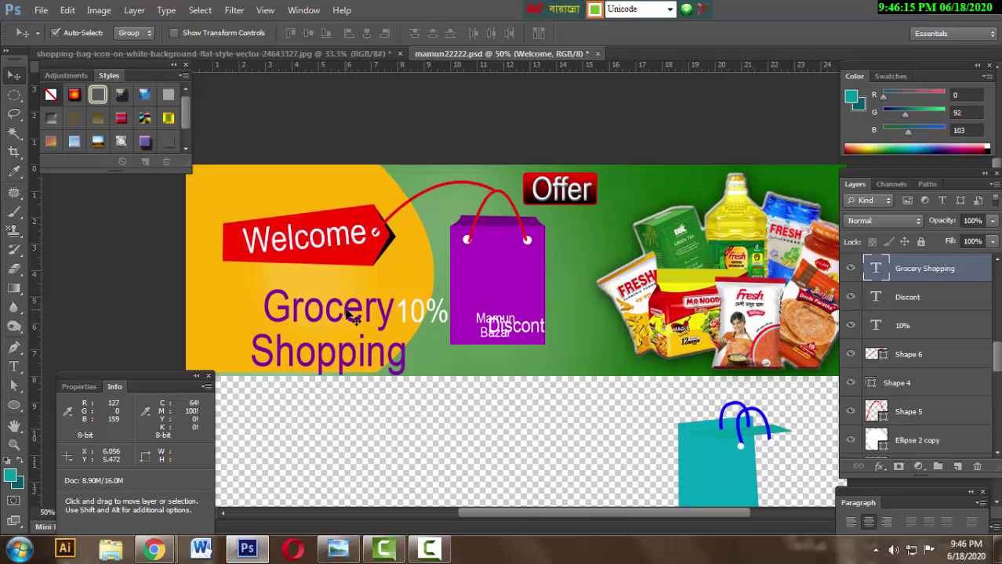
pyautogui.press('Left')
pyautogui.press('Left')
pyautogui.press('Left')
pyautogui.press('Left')
pyautogui.press('Left')
pyautogui.press('Left')
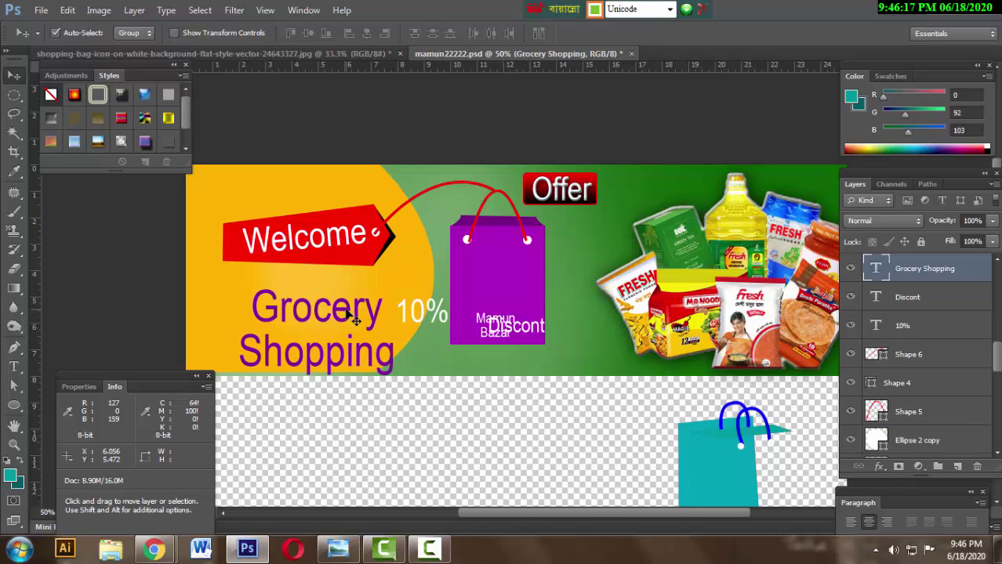
pyautogui.press('Left')
pyautogui.press('Left')
pyautogui.press('Left')
pyautogui.press('Left')
pyautogui.press('Left')
pyautogui.press('Left')
pyautogui.press('Up')
pyautogui.press('Up')
pyautogui.press('Up')
pyautogui.press('Up')
pyautogui.press('Up')
pyautogui.press('Up')
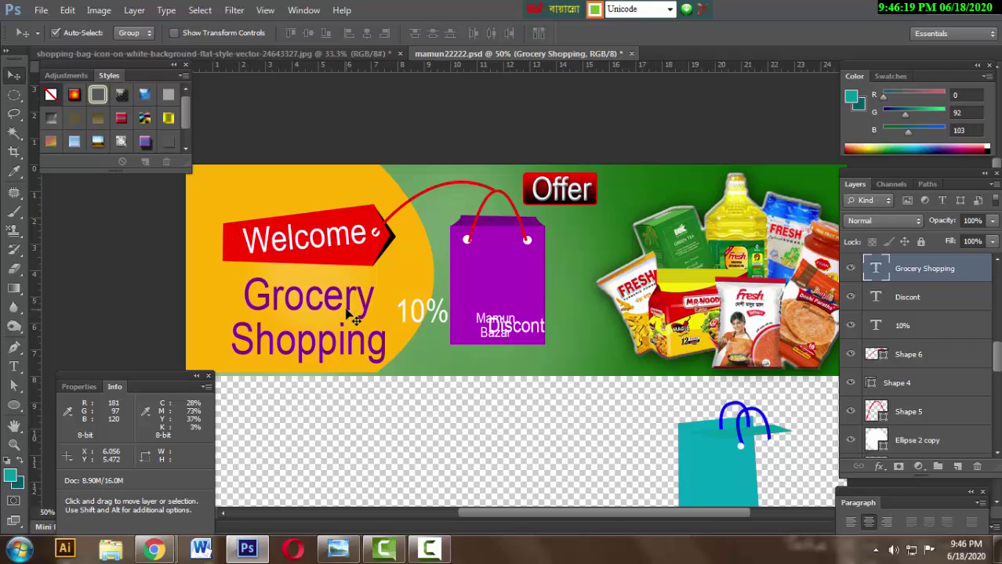
pyautogui.press('Up')
pyautogui.press('Up')
pyautogui.press('Up')
pyautogui.press('Up')
pyautogui.press('Up')
pyautogui.hotkey('shift', 'Left')
pyautogui.hotkey('shift', 'Up')
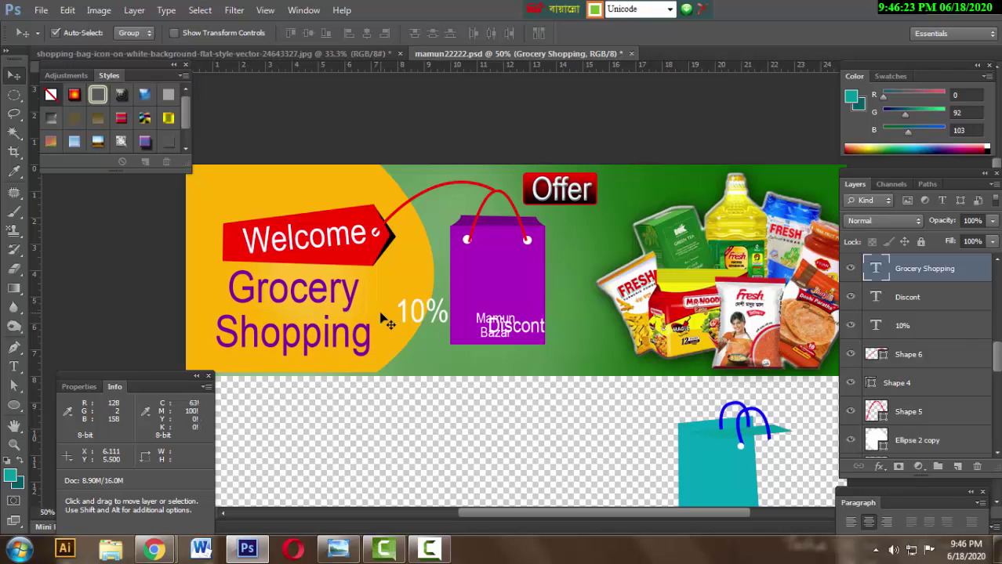
# Nudge the white 10% text up and right until it sits centred on the bag's top
pyautogui.click(412, 317)
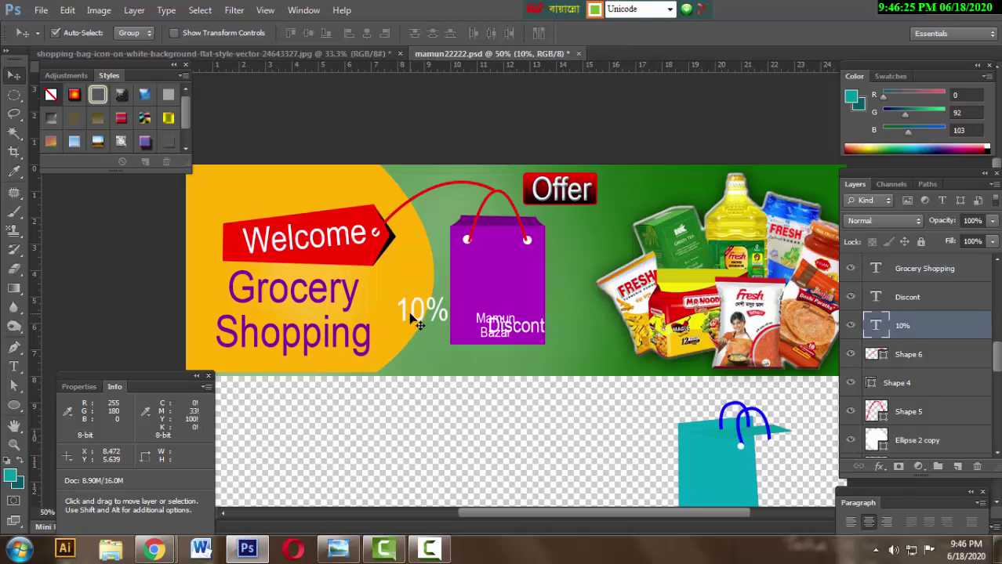
pyautogui.hotkey('shift', 'Up')
pyautogui.hotkey('shift', 'Up')
pyautogui.hotkey('shift', 'Up')
pyautogui.hotkey('shift', 'Up')
pyautogui.hotkey('shift', 'Up')
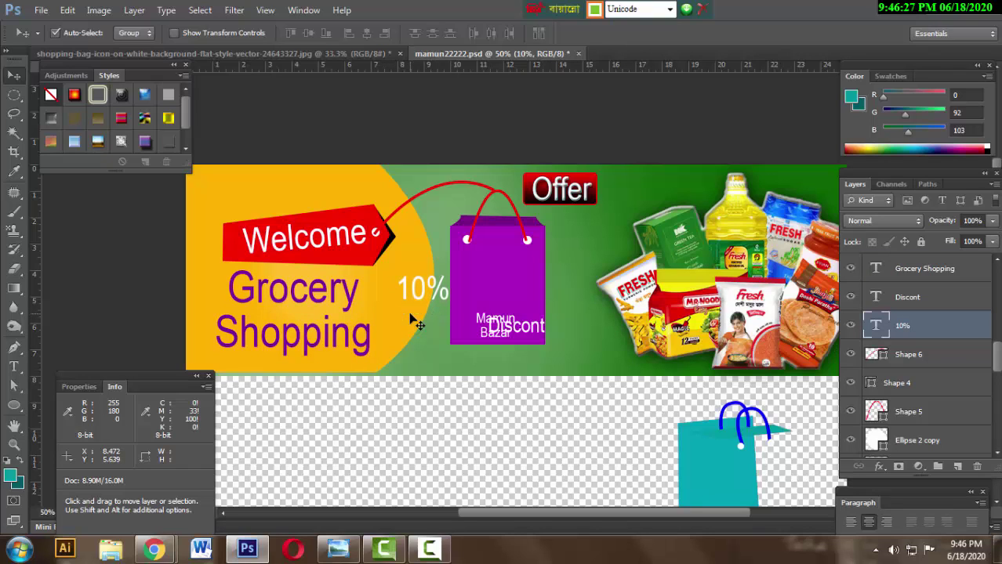
pyautogui.hotkey('shift', 'Right')
pyautogui.hotkey('shift', 'Right')
pyautogui.hotkey('shift', 'Right')
pyautogui.hotkey('shift', 'Right')
pyautogui.hotkey('shift', 'Right')
pyautogui.hotkey('shift', 'Right')
pyautogui.hotkey('shift', 'Right')
pyautogui.hotkey('shift', 'Right')
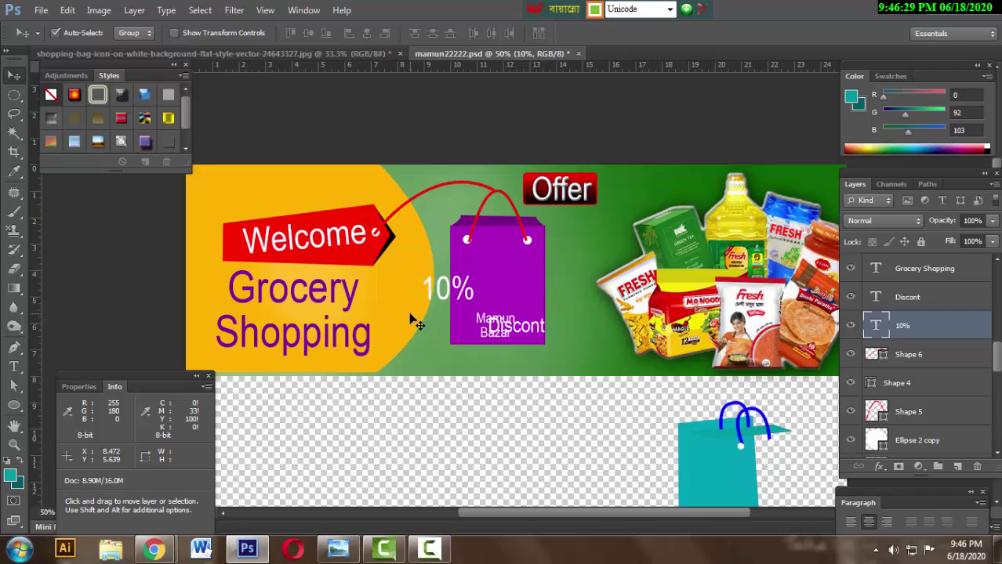
pyautogui.hotkey('shift', 'Right')
pyautogui.hotkey('shift', 'Right')
pyautogui.hotkey('shift', 'Right')
pyautogui.hotkey('shift', 'Right')
pyautogui.hotkey('shift', 'Right')
pyautogui.hotkey('shift', 'Right')
pyautogui.hotkey('shift', 'Right')
pyautogui.hotkey('shift', 'Right')
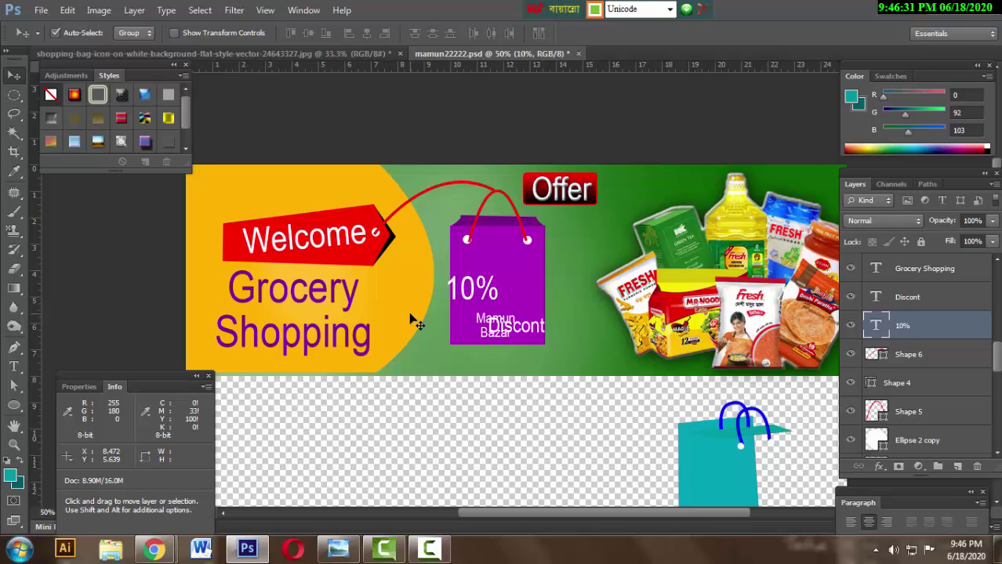
pyautogui.hotkey('shift', 'Right')
pyautogui.hotkey('shift', 'Right')
pyautogui.hotkey('shift', 'Right')
pyautogui.hotkey('shift', 'Right')
pyautogui.hotkey('shift', 'Right')
pyautogui.hotkey('shift', 'Right')
pyautogui.hotkey('shift', 'Right')
pyautogui.hotkey('shift', 'Right')
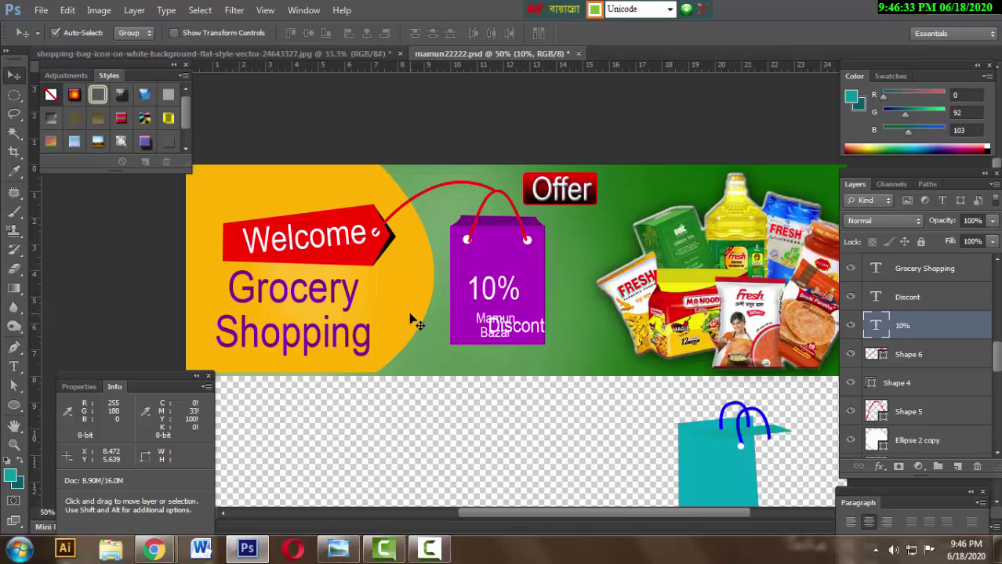
pyautogui.hotkey('shift', 'Right')
pyautogui.hotkey('shift', 'Right')
pyautogui.hotkey('shift', 'Up')
pyautogui.hotkey('shift', 'Up')
pyautogui.hotkey('shift', 'Up')
pyautogui.hotkey('shift', 'Up')
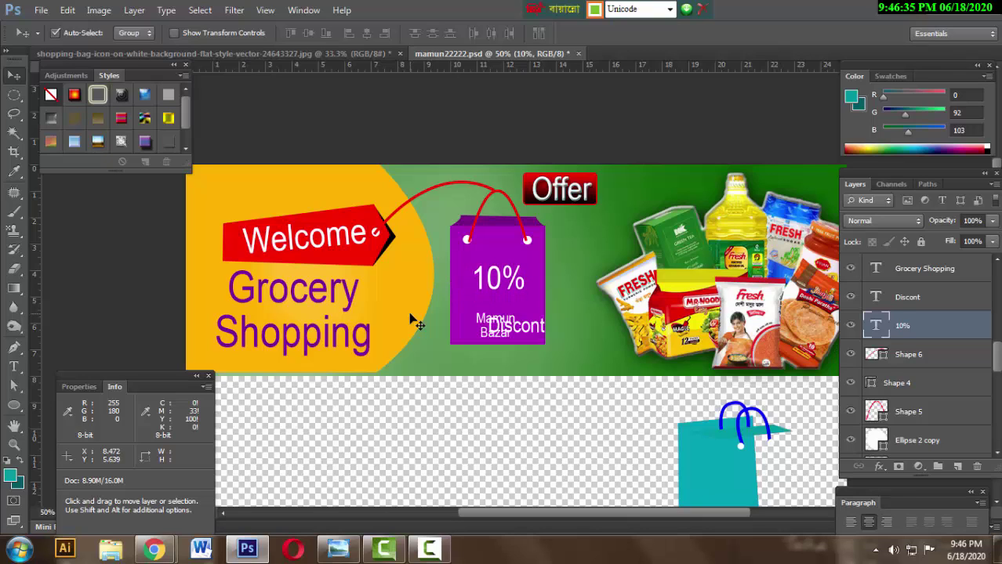
pyautogui.hotkey('shift', 'Up')
pyautogui.hotkey('shift', 'Up')
pyautogui.hotkey('shift', 'Up')
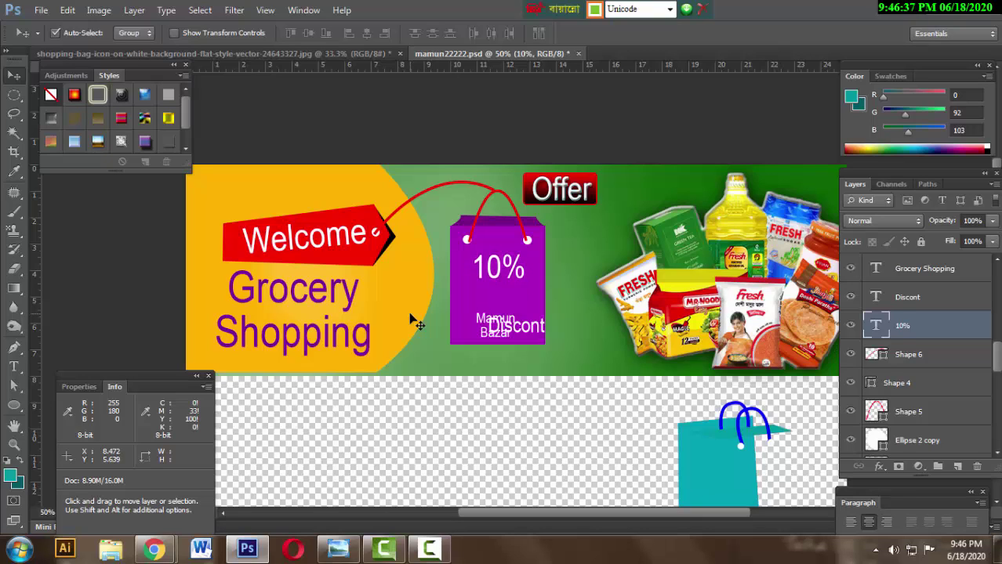
# Raise the Discont text and shift it left so it sits centred under 10%
pyautogui.click(506, 330)
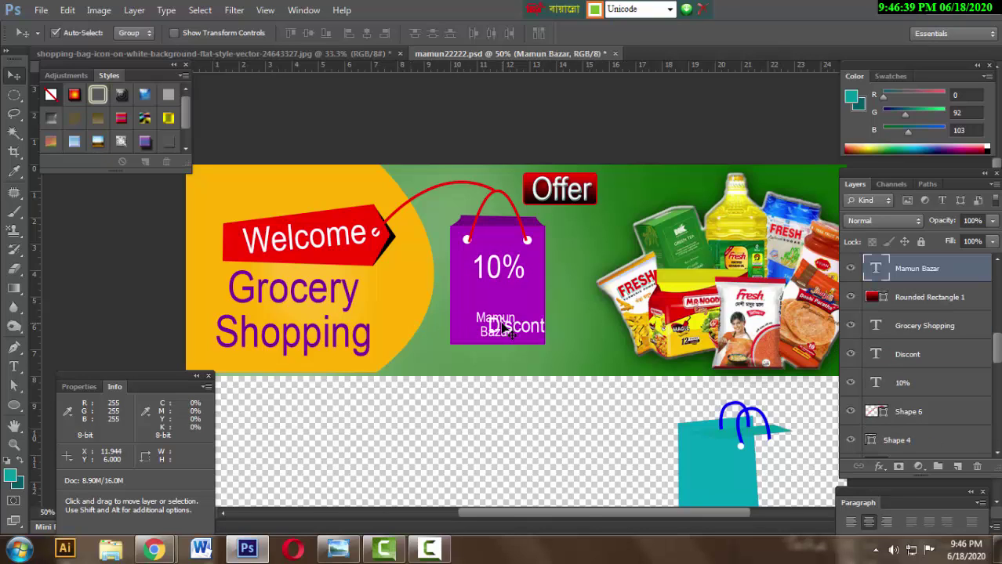
pyautogui.press('Up')
pyautogui.press('Up')
pyautogui.press('Up')
pyautogui.press('Up')
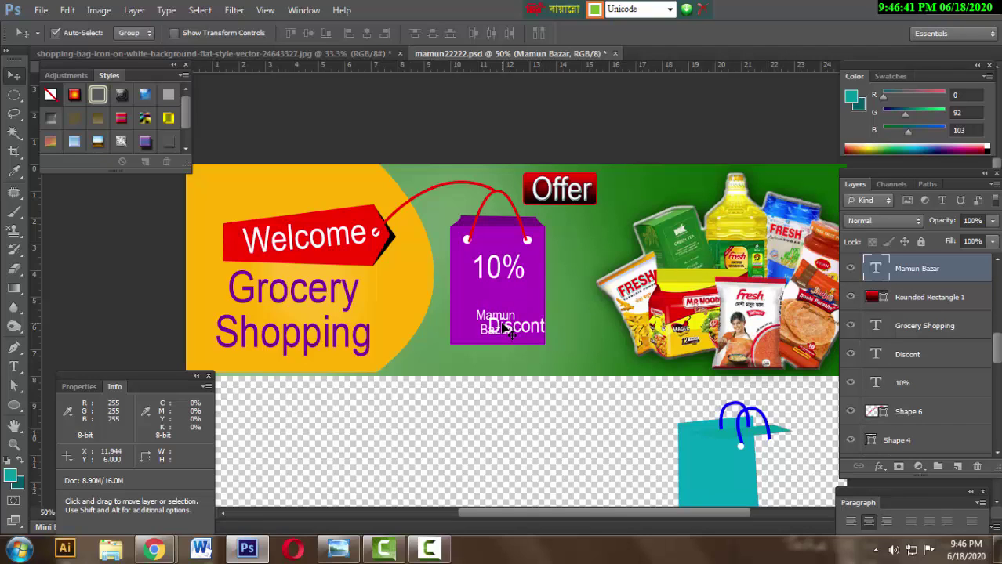
pyautogui.click(521, 332)
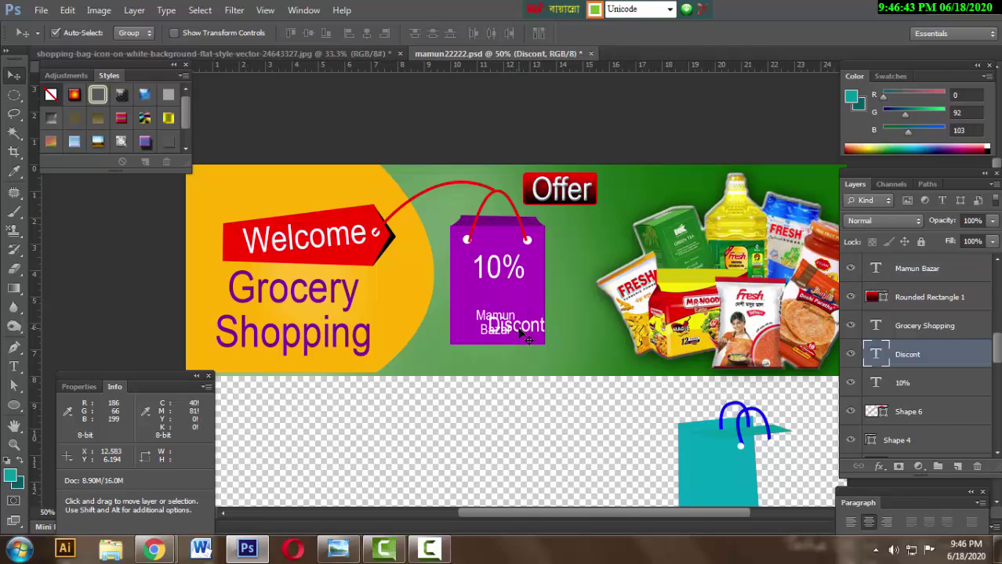
pyautogui.press('Up')
pyautogui.press('Up')
pyautogui.press('Up')
pyautogui.press('Up')
pyautogui.press('Up')
pyautogui.press('Up')
pyautogui.press('Up')
pyautogui.press('Up')
pyautogui.press('Up')
pyautogui.press('Up')
pyautogui.press('Up')
pyautogui.press('Up')
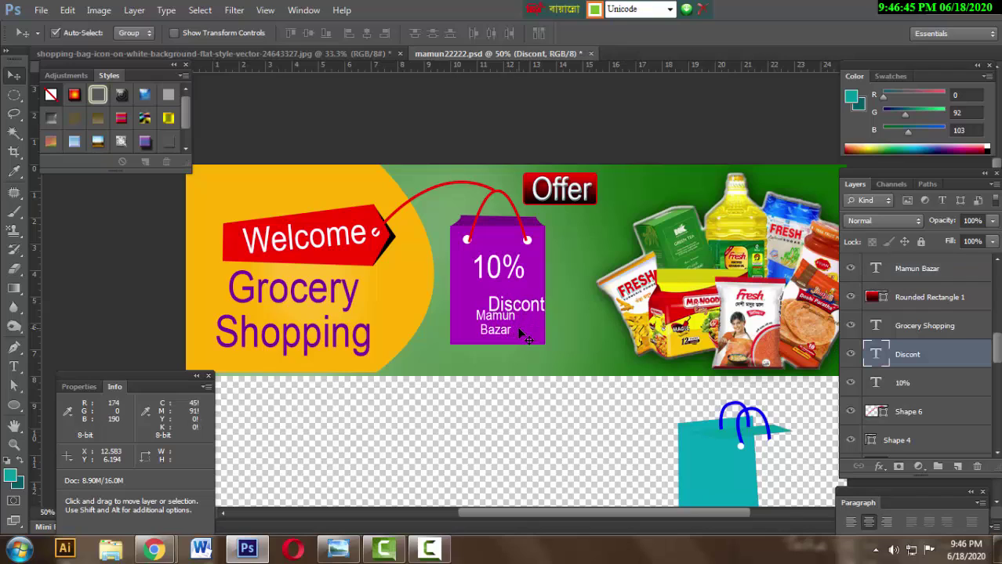
pyautogui.press('Up')
pyautogui.press('Up')
pyautogui.press('Up')
pyautogui.press('Up')
pyautogui.press('Up')
pyautogui.press('Up')
pyautogui.press('Left')
pyautogui.press('Left')
pyautogui.press('Left')
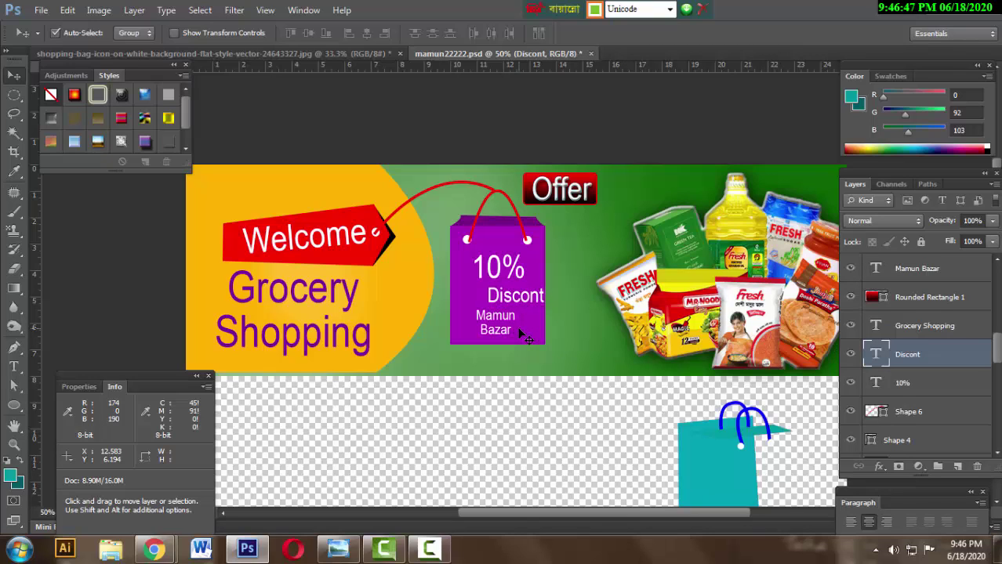
pyautogui.press('Left')
pyautogui.press('Left')
pyautogui.press('Left')
pyautogui.press('Left')
pyautogui.press('Left')
pyautogui.press('Left')
pyautogui.press('Left')
pyautogui.press('Left')
pyautogui.press('Left')
pyautogui.press('Up')
pyautogui.press('Up')
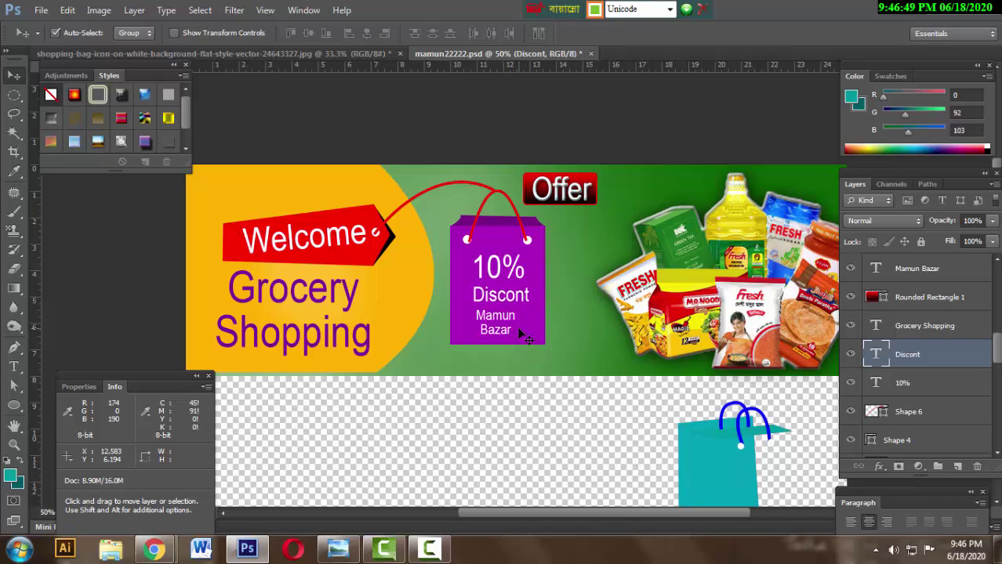
pyautogui.press('Up')
pyautogui.press('Up')
pyautogui.press('Up')
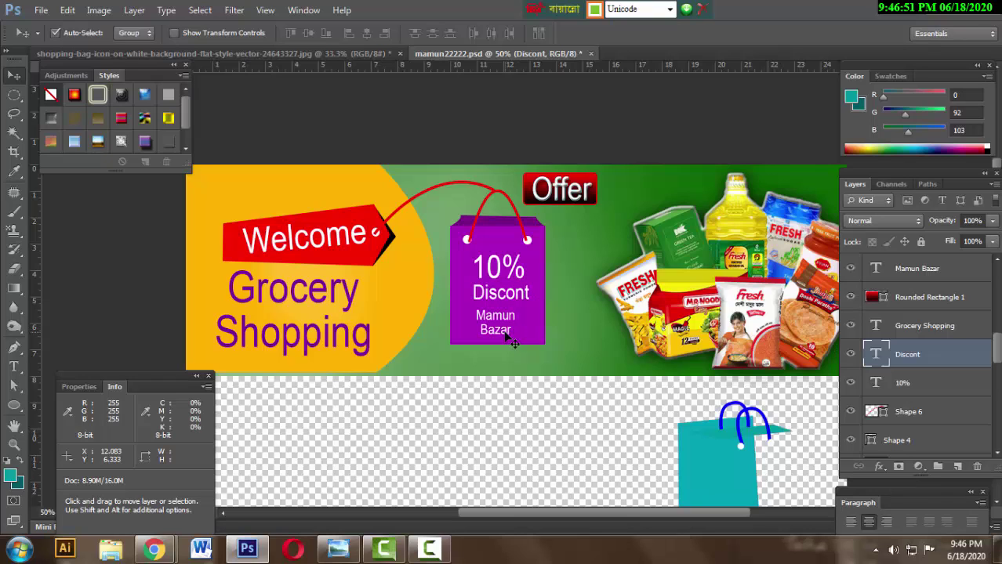
# Nudge the Mamun Bazar text right to centre it beneath Discont
pyautogui.click(506, 334)
pyautogui.press('Right')
pyautogui.press('Right')
pyautogui.press('Right')
pyautogui.press('Right')
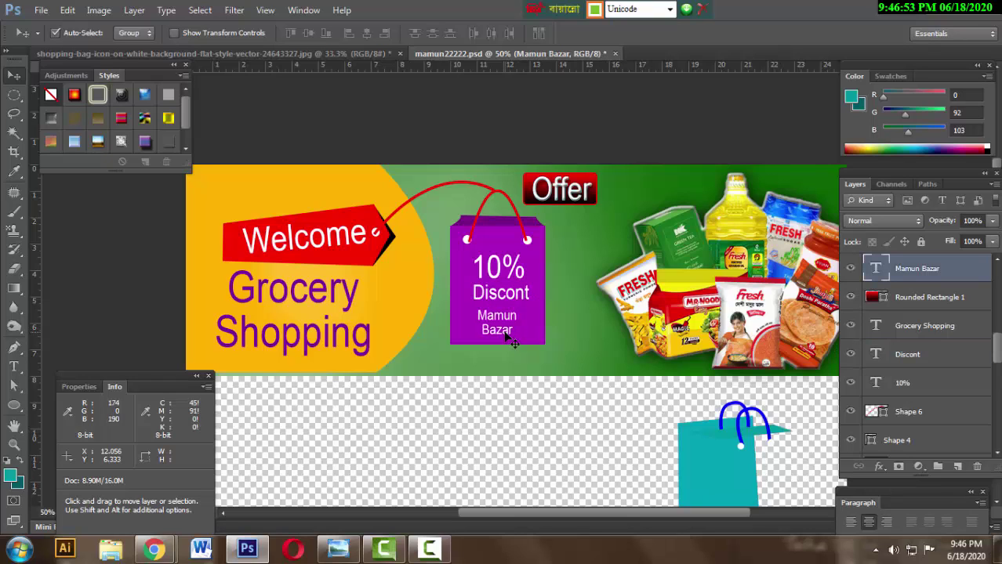
pyautogui.press('Right')
pyautogui.press('Right')
pyautogui.press('Right')
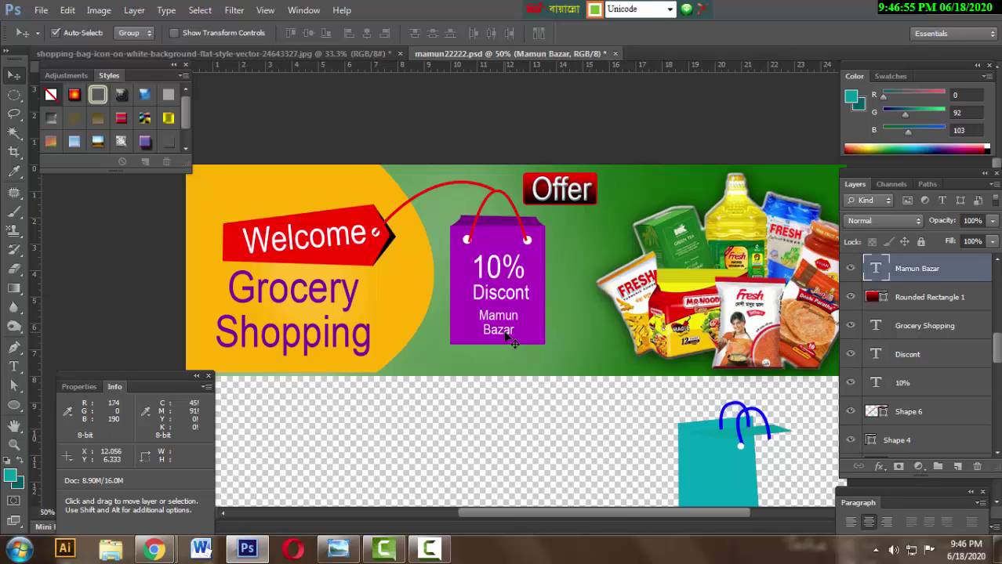
pyautogui.press('Right')
pyautogui.press('Up')
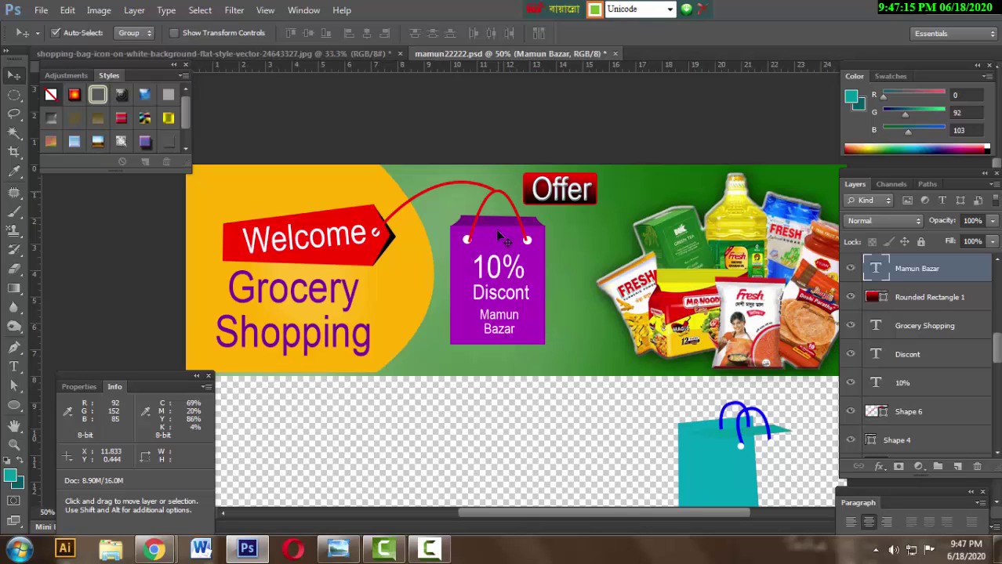
# Lift the grocery product photos slightly and zoom in on the purple bag
pyautogui.click(686, 310)
pyautogui.moveTo(685, 310); pyautogui.dragTo(686, 306)
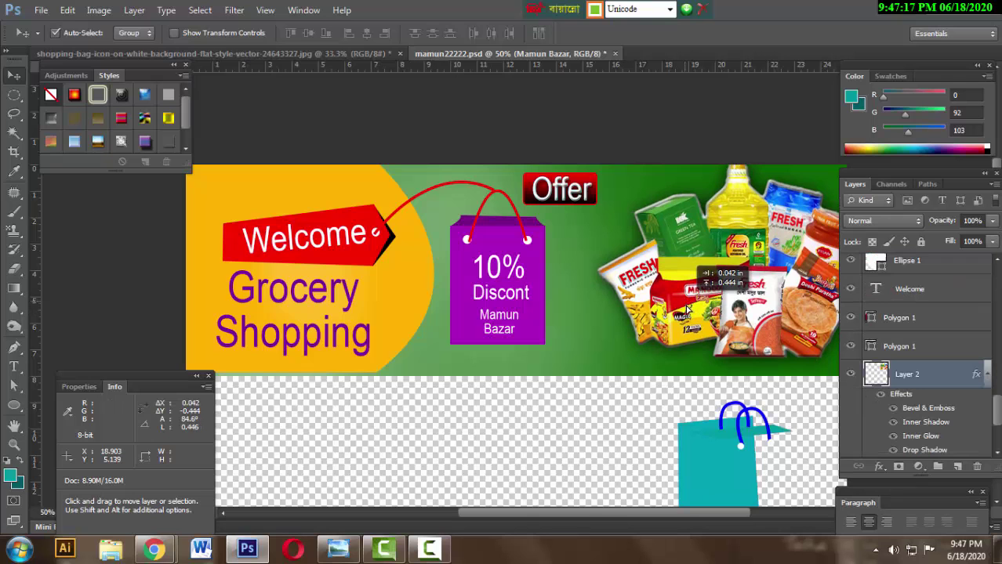
pyautogui.hotkey('ctrl', '+')
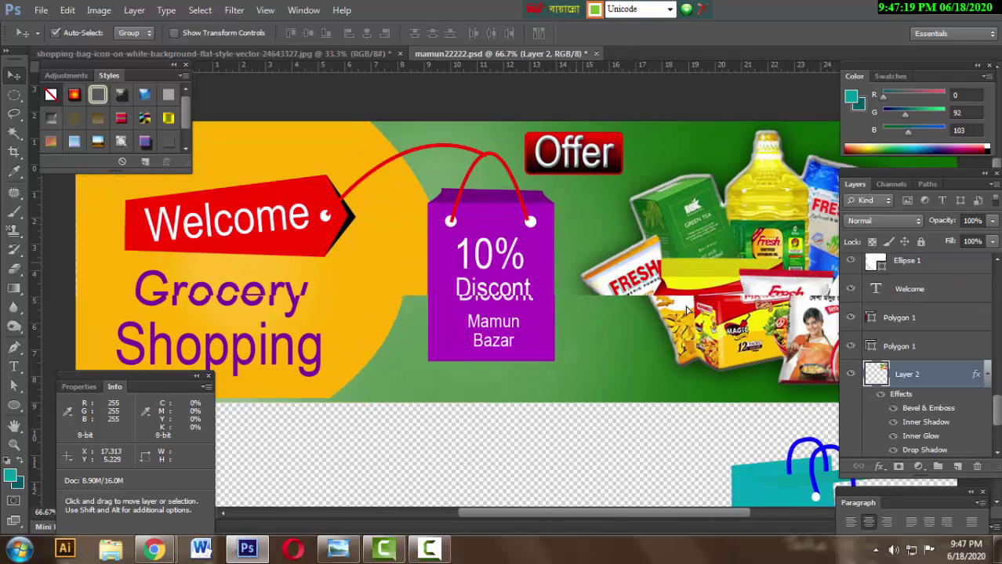
pyautogui.hotkey('ctrl', '+')
pyautogui.hotkey('ctrl', '+')
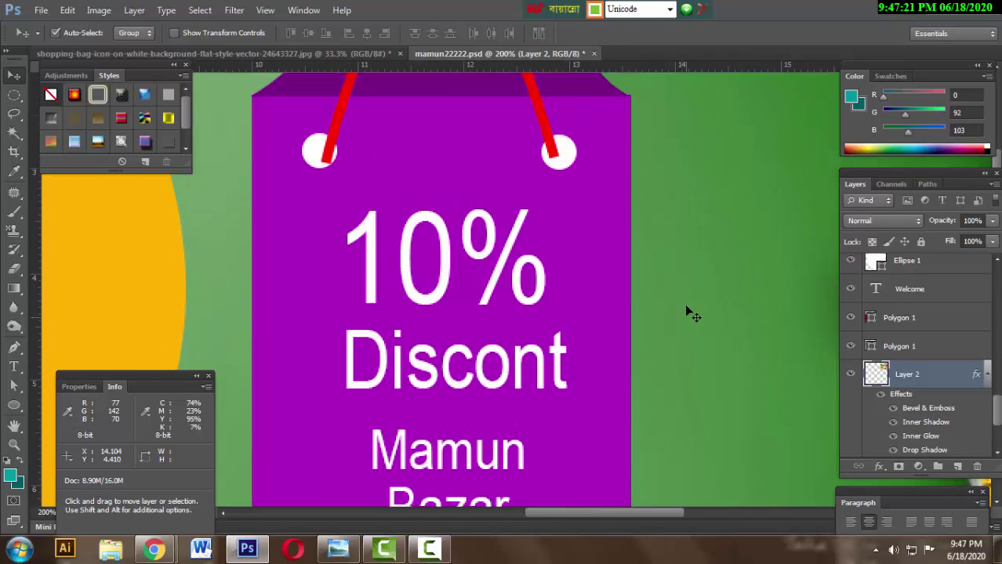
# Pan the view over to the grocery products and zoom back out
pyautogui.scroll(2, 686, 306)
pyautogui.scroll(3, 686, 307)
pyautogui.scroll(3, 686, 306)
pyautogui.scroll(1, 674, 307)
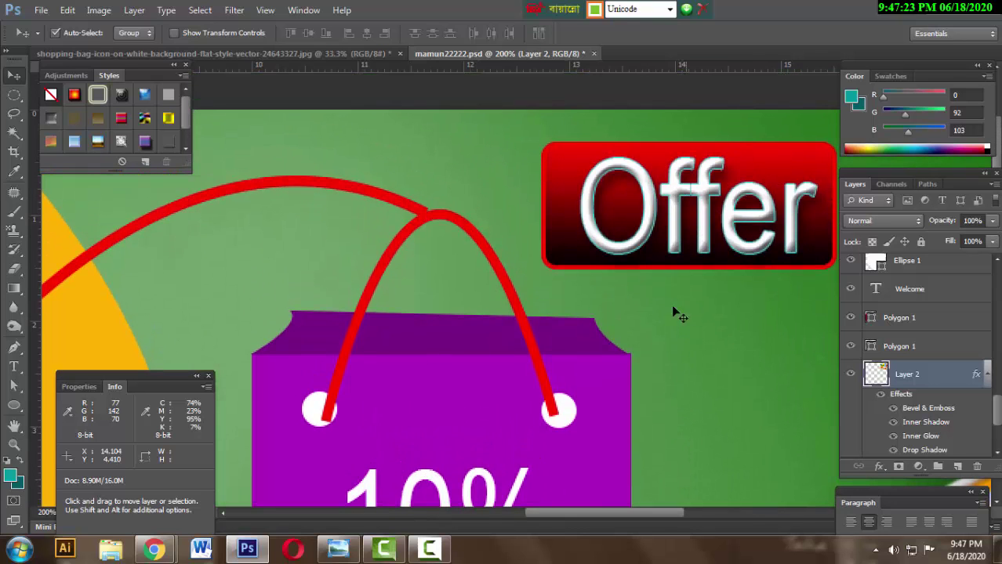
pyautogui.click(14, 426)
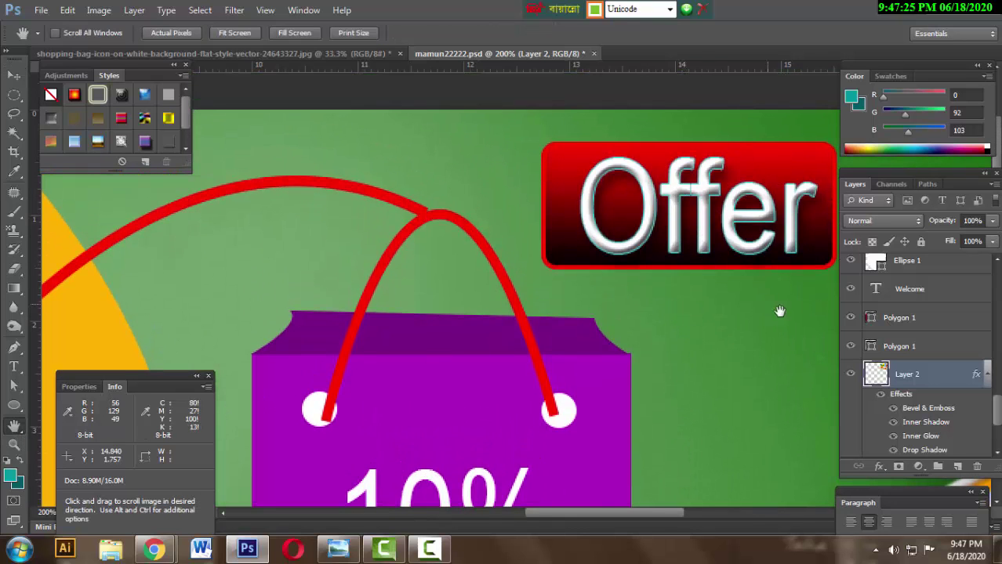
pyautogui.moveTo(779, 311); pyautogui.dragTo(494, 284)
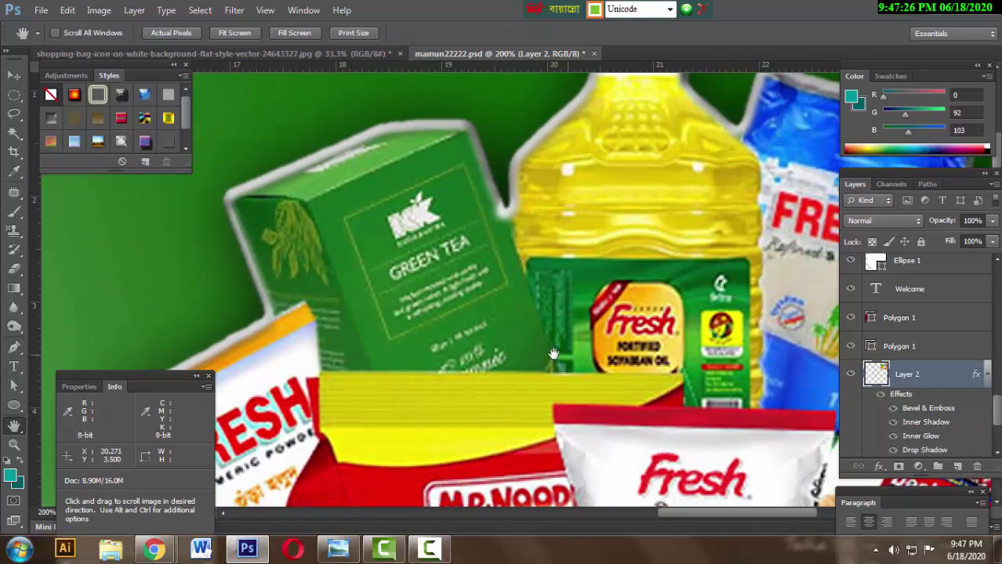
pyautogui.moveTo(784, 408); pyautogui.dragTo(544, 347)
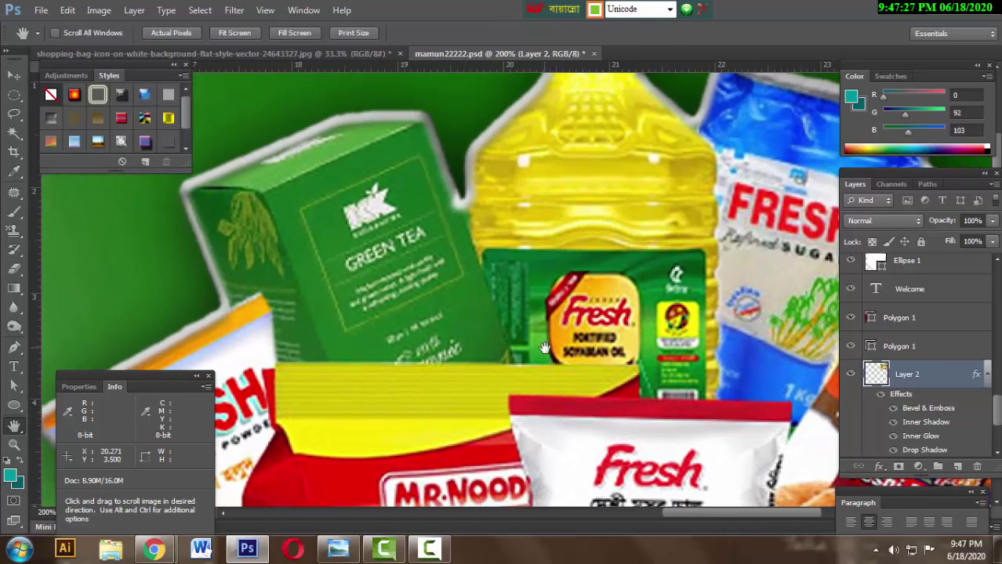
pyautogui.hotkey('ctrl', '-')
pyautogui.hotkey('ctrl', '-')
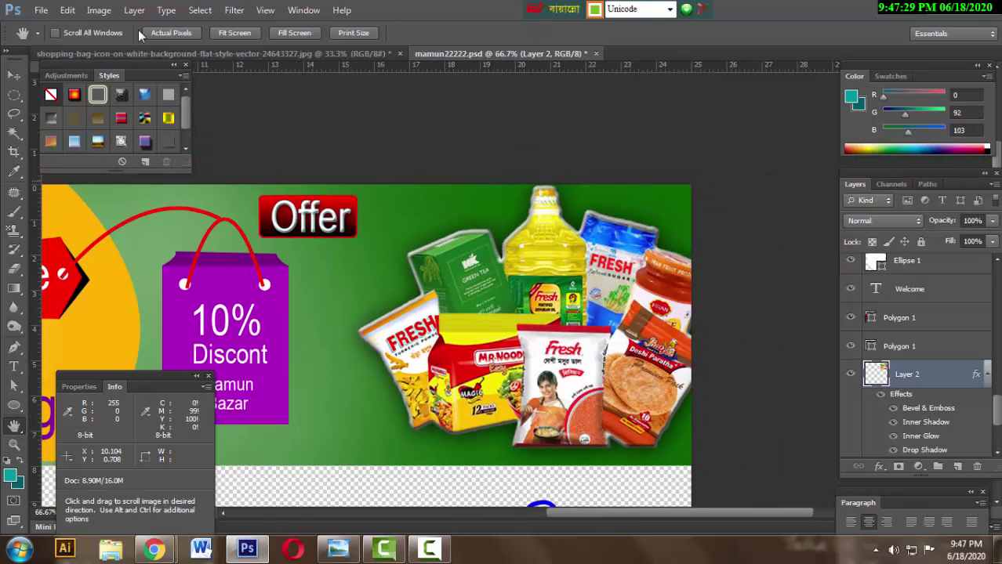
# Shift the product photos about 50 px left toward the bag, then view the whole document
pyautogui.click(14, 75)
pyautogui.moveTo(601, 381)
pyautogui.mouseDown()
pyautogui.moveTo(562, 381)
pyautogui.moveTo(567, 385)
pyautogui.mouseUp()
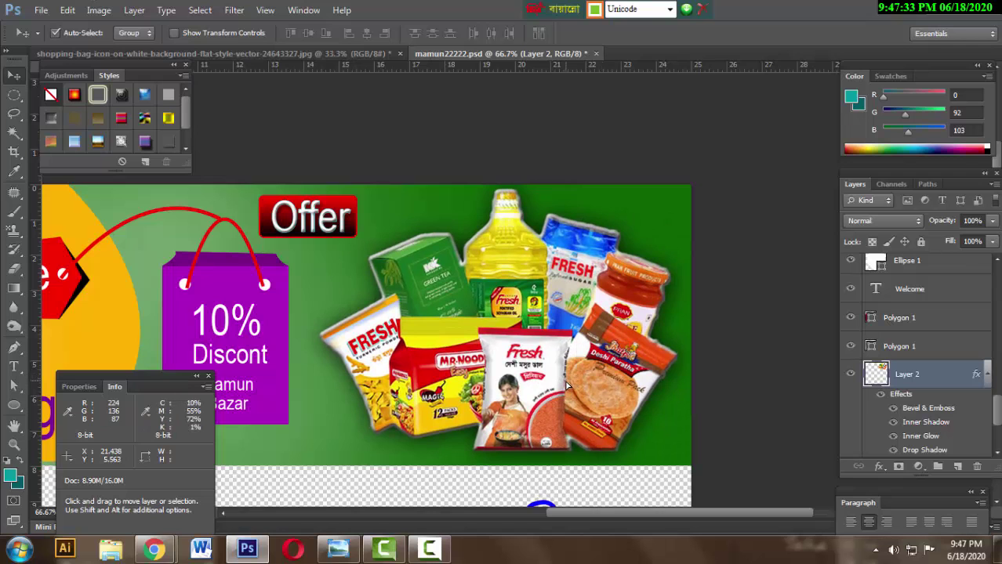
pyautogui.hotkey('ctrl', '-')
pyautogui.hotkey('ctrl', '-')
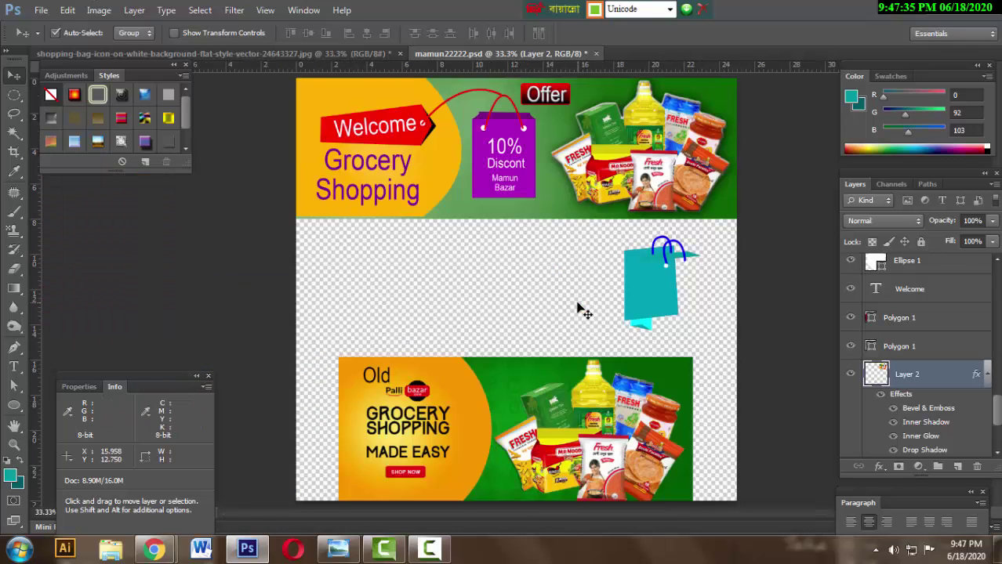
pyautogui.hotkey('ctrl', '-')
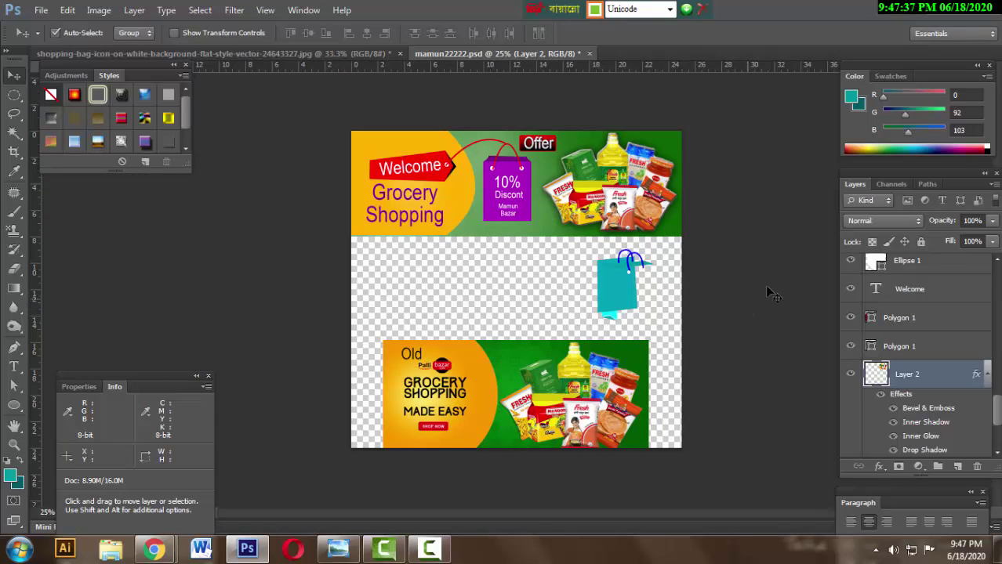